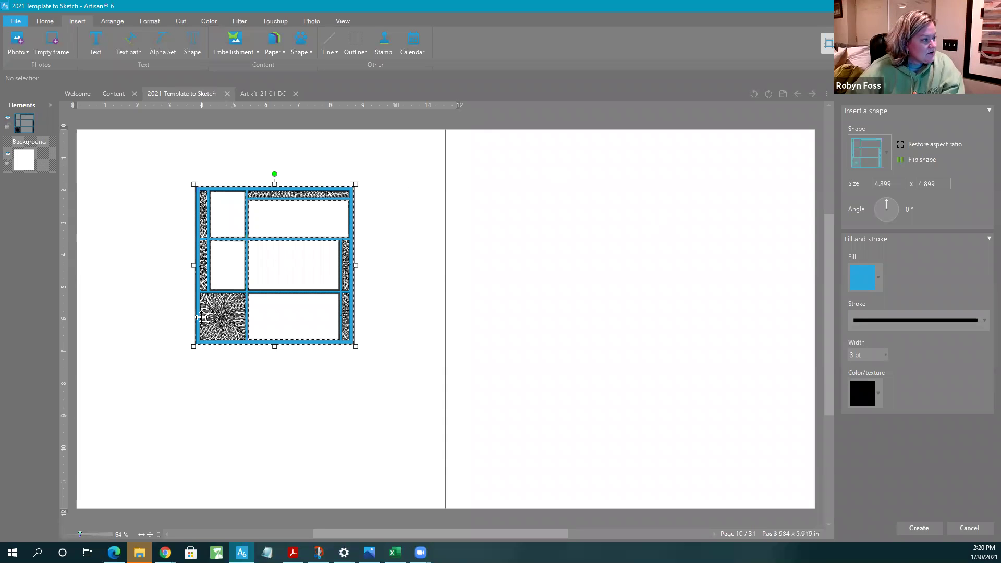
Move and stretch the swirl snap frame shape over the left page to about 11.665 x 12 in
left_click_drag(220, 316, 224, 276)
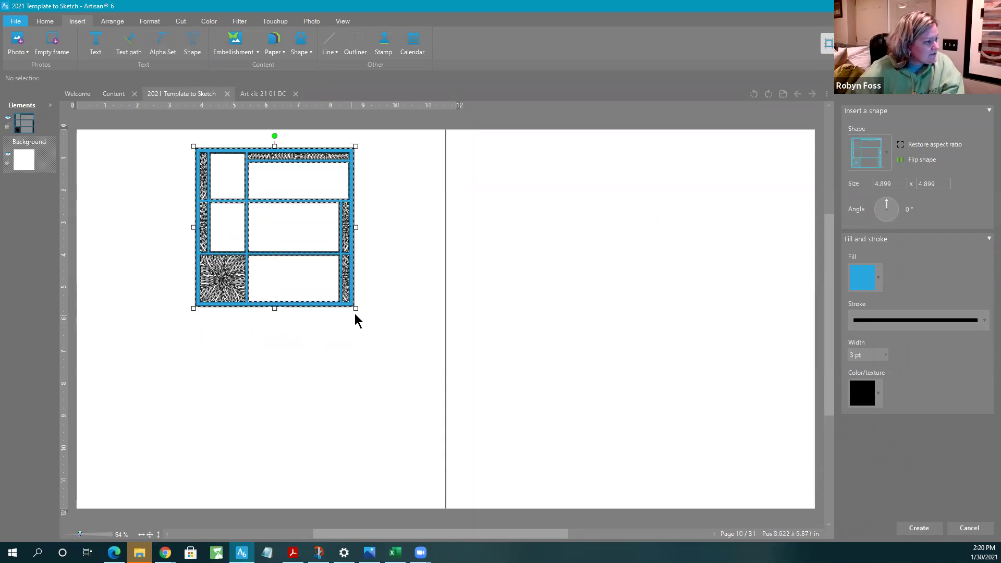
left_click_drag(234, 281, 174, 282)
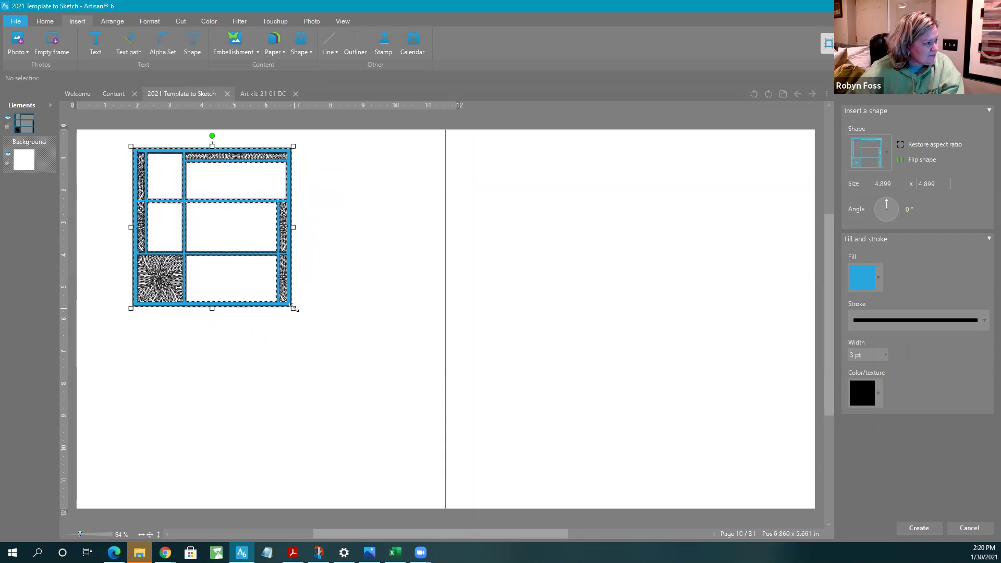
left_click_drag(294, 308, 450, 514)
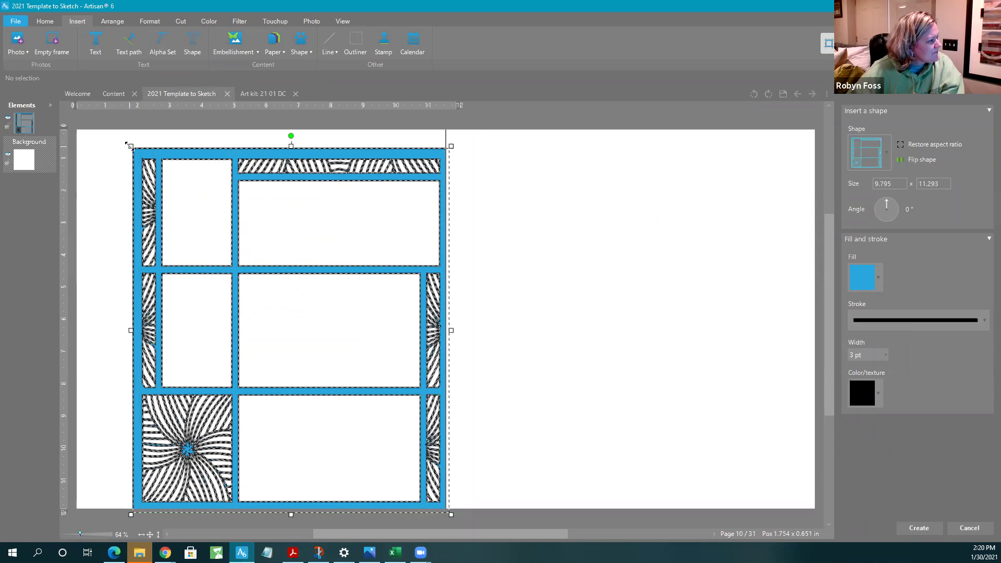
left_click_drag(129, 145, 62, 124)
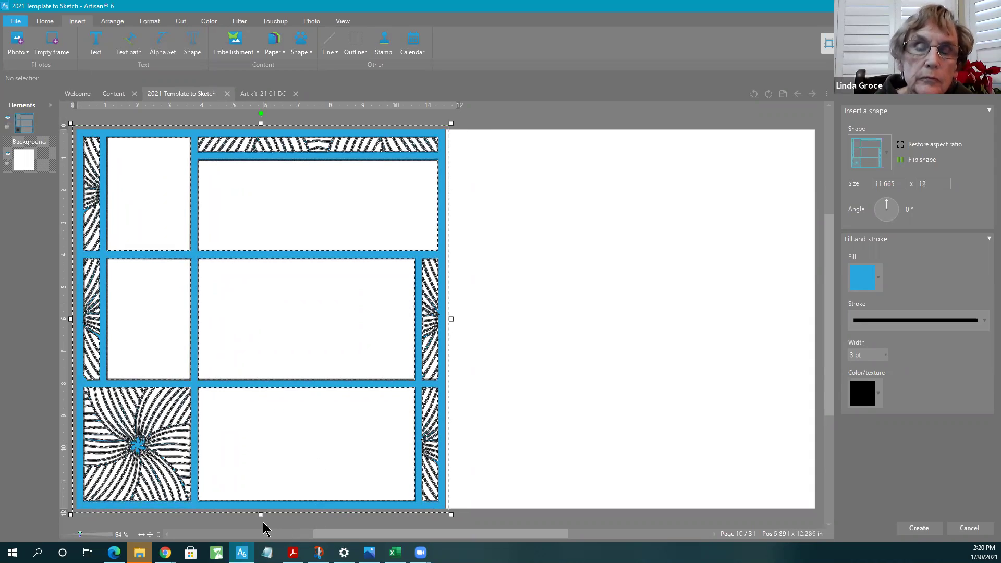
In File Explorer, preview Swirl Snap Frame Sample 1.jpg enlarged from the Pages to Share folder and examine its layout, returning to Artisan
mouse_move(166, 553)
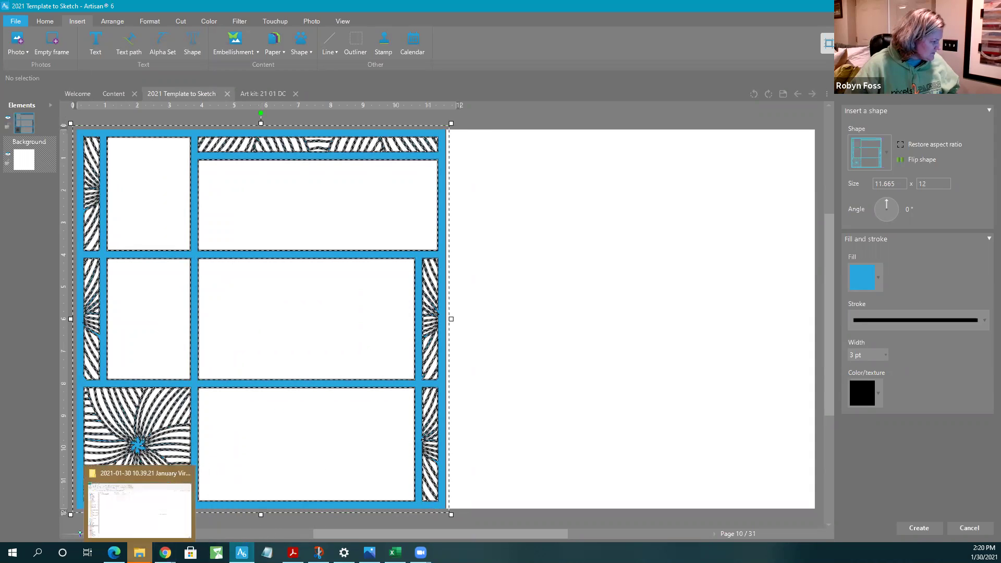
left_click(134, 528)
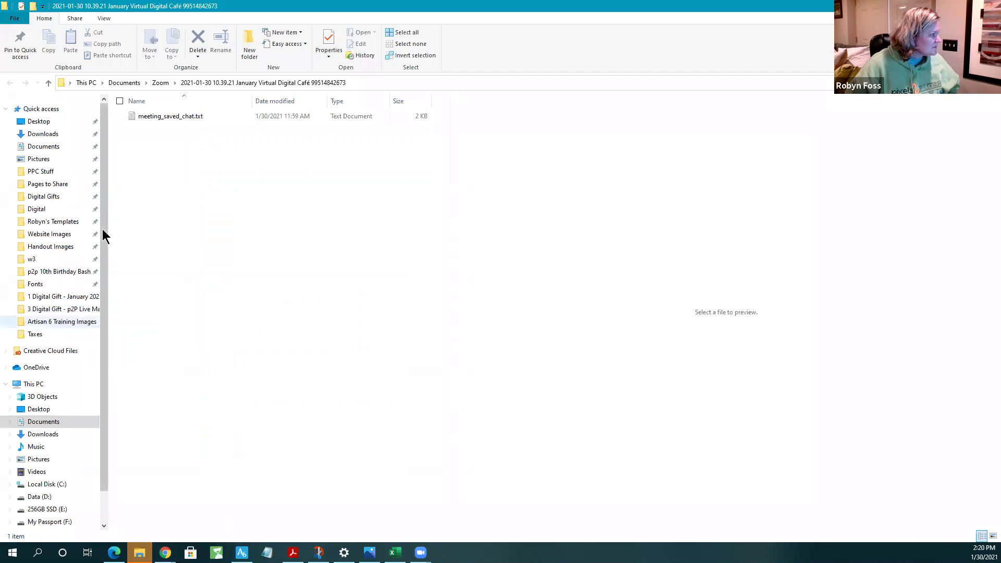
left_click(37, 184)
scroll(306, 437, "down", 1)
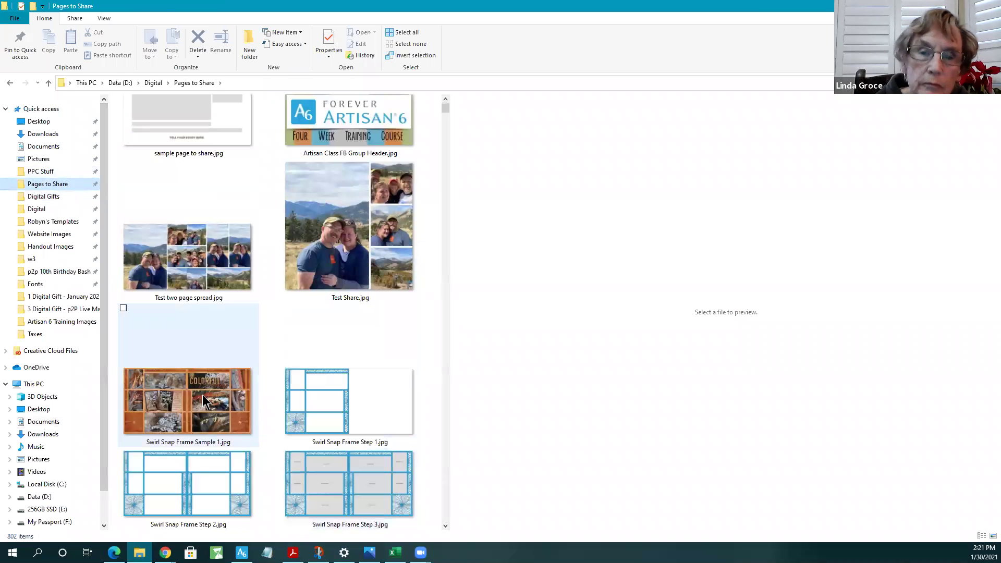
left_click(124, 309)
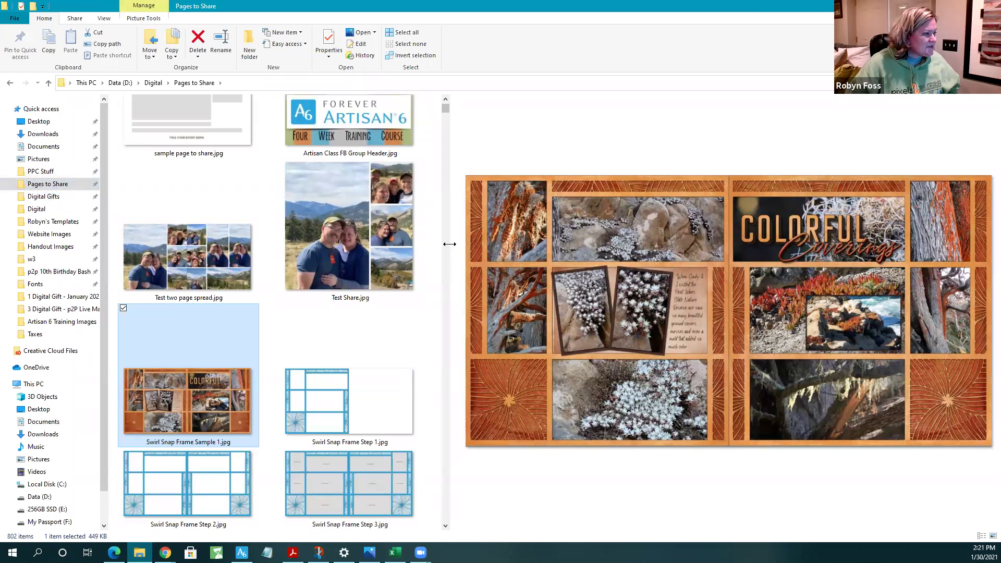
left_click_drag(379, 243, 184, 264)
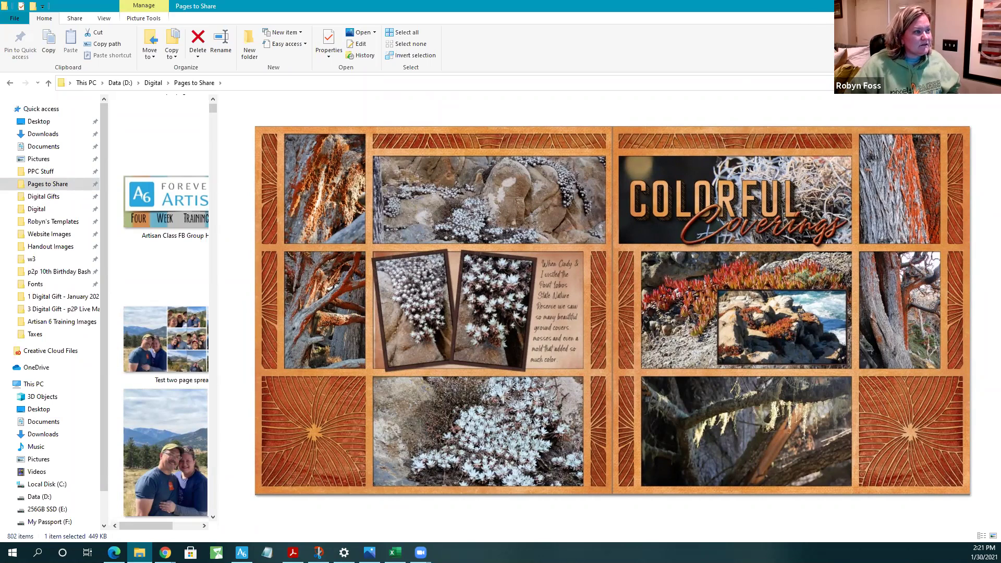
key("alt+Tab")
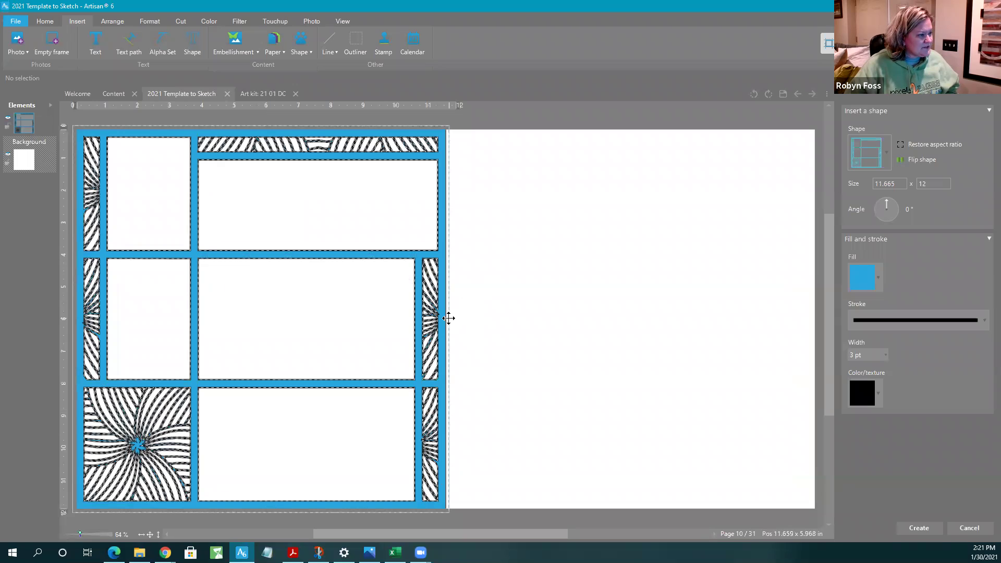
Set the frame shape's stroke width to 1 pt and create the shape on the page
left_click_drag(451, 319, 428, 201)
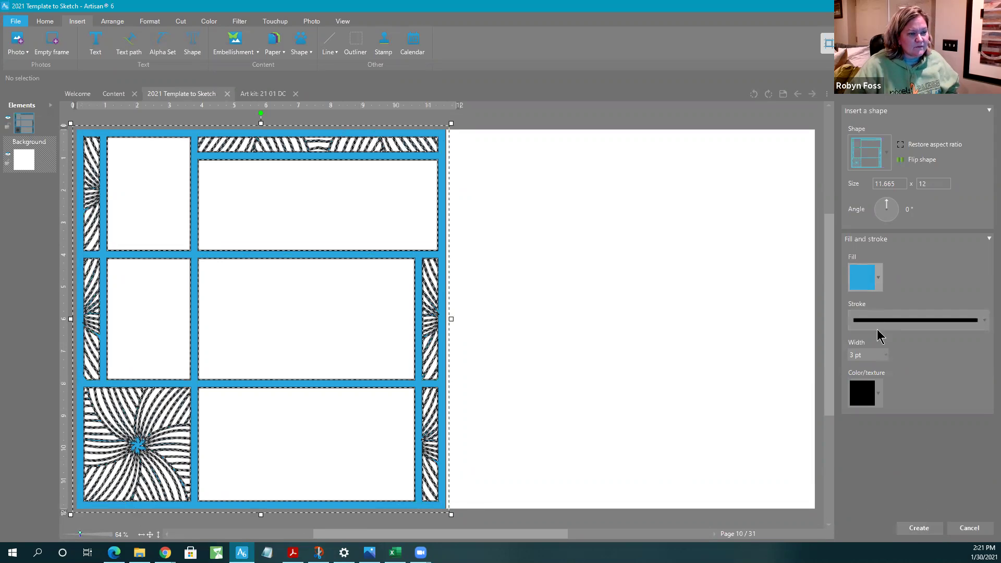
left_click(885, 358)
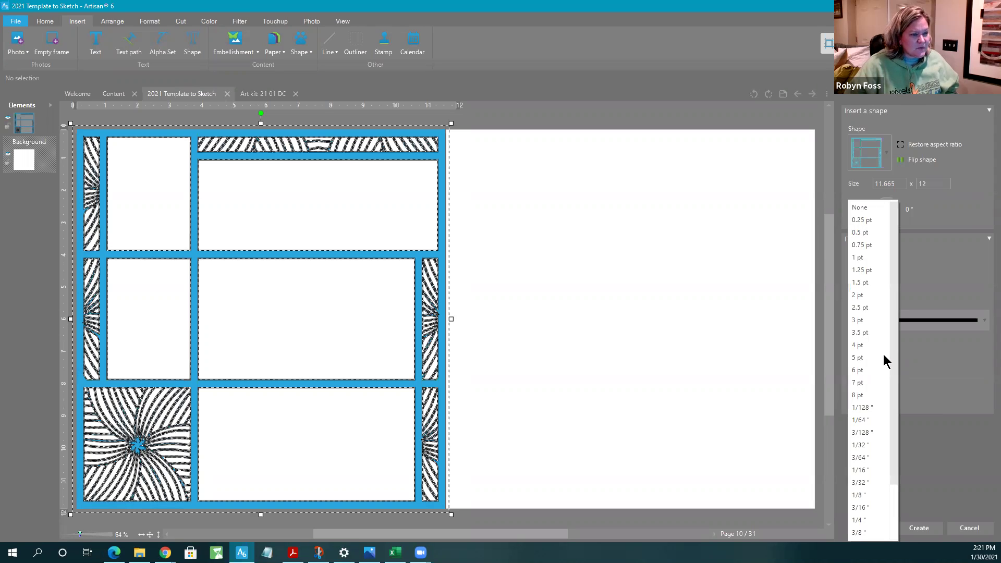
left_click(858, 258)
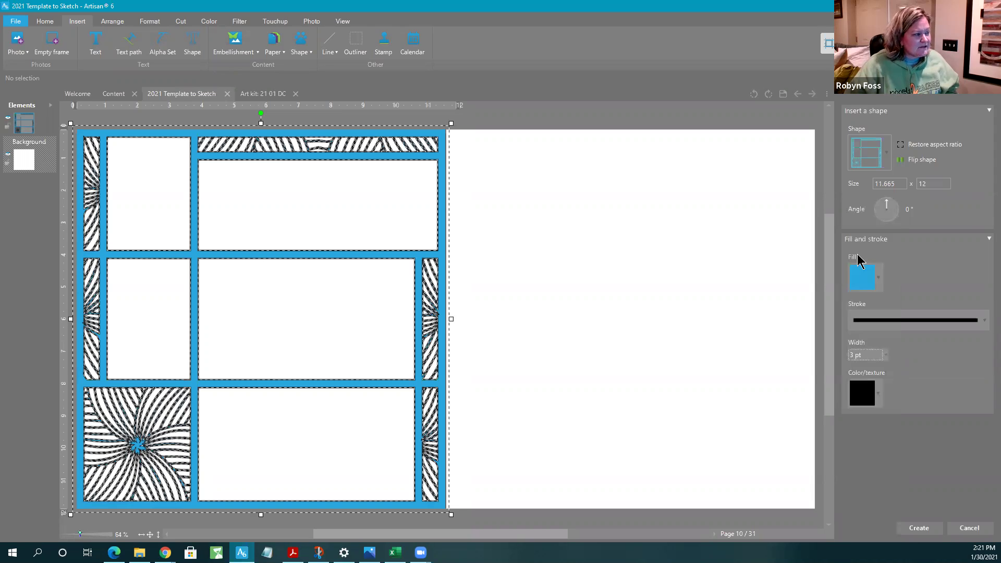
left_click(918, 528)
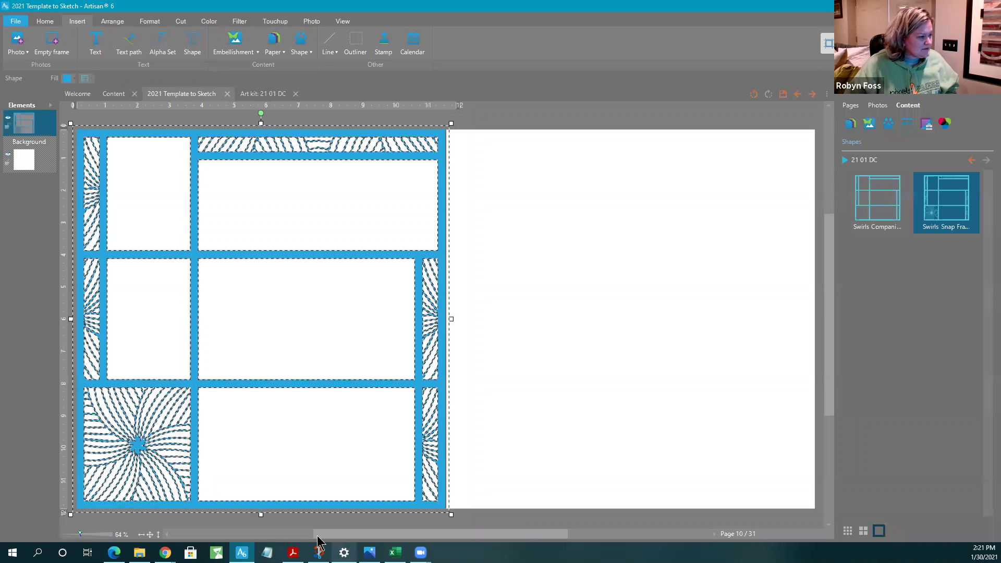
left_click(141, 23)
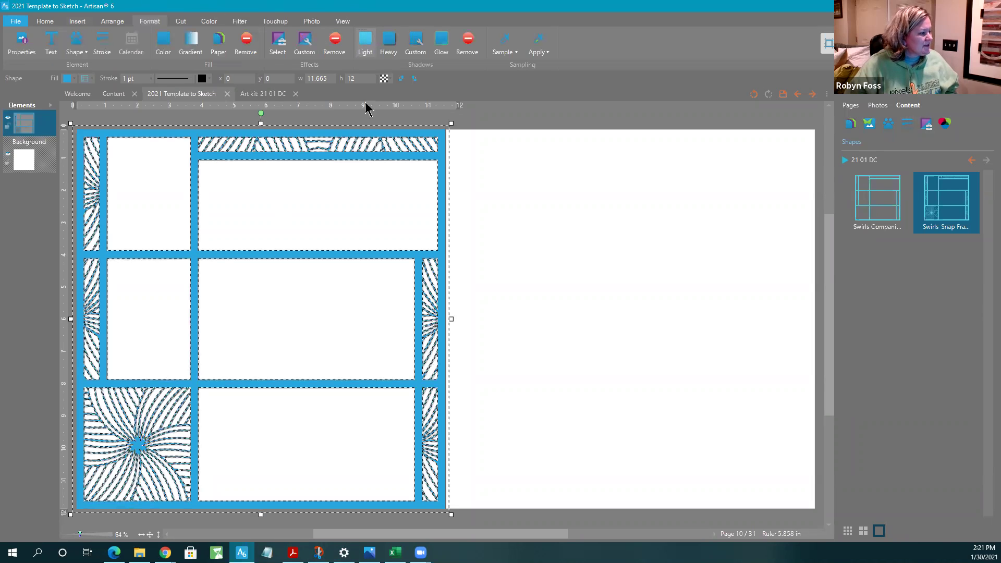
left_click(420, 524)
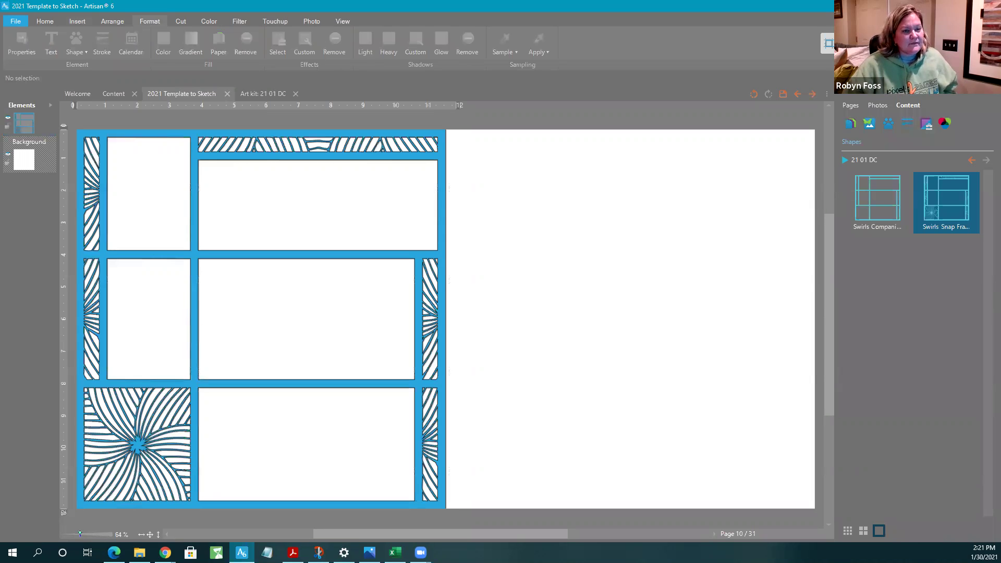
mouse_move(957, 177)
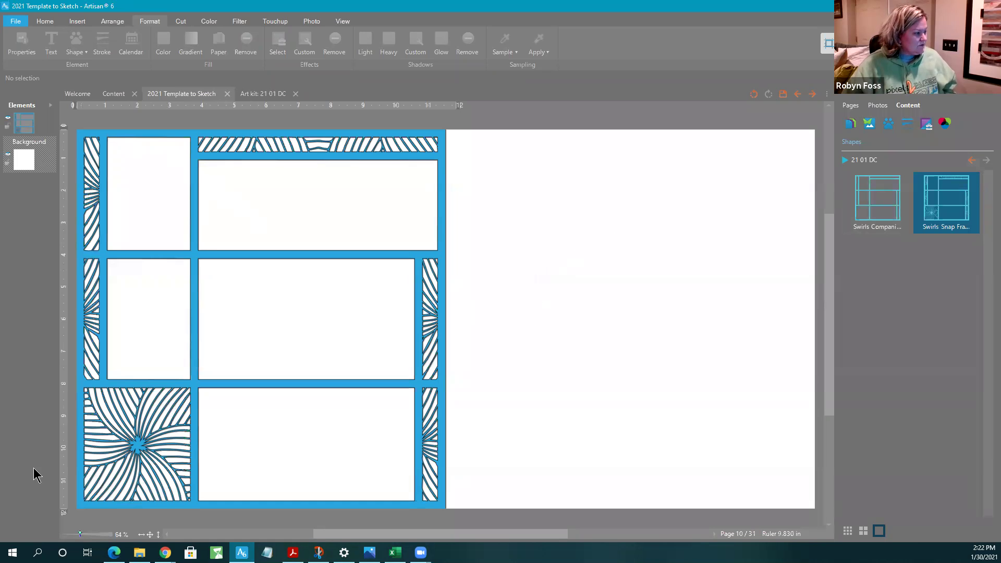
Insert an empty photo frame on the left page and unlock its aspect ratio
left_click(218, 157)
left_click(78, 21)
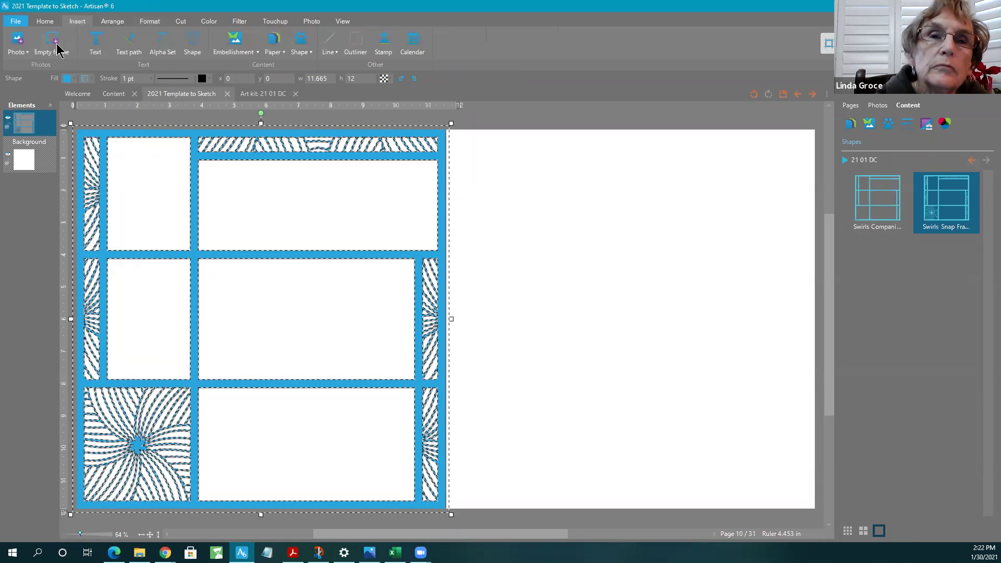
left_click(52, 41)
left_click_drag(297, 327, 315, 312)
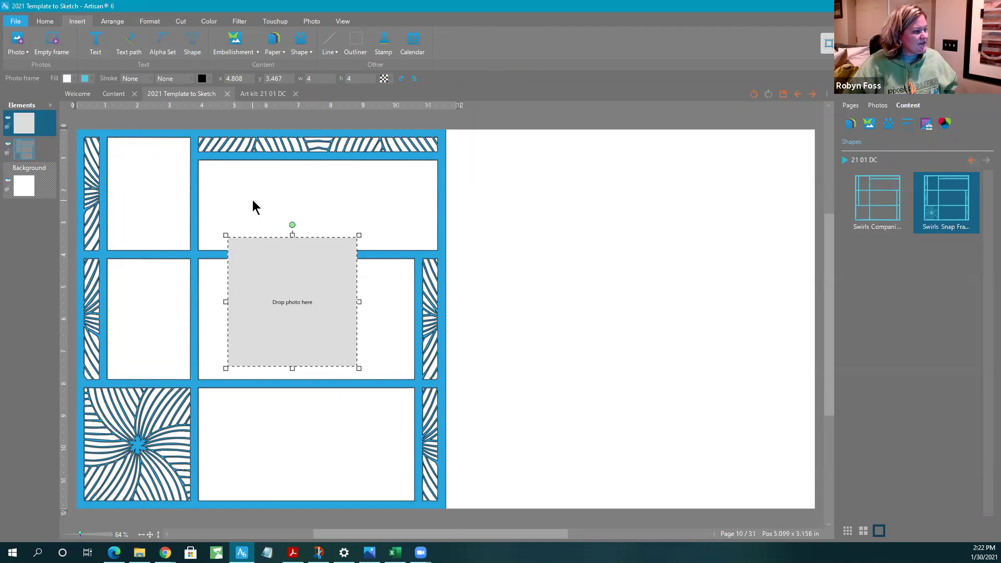
right_click(300, 315)
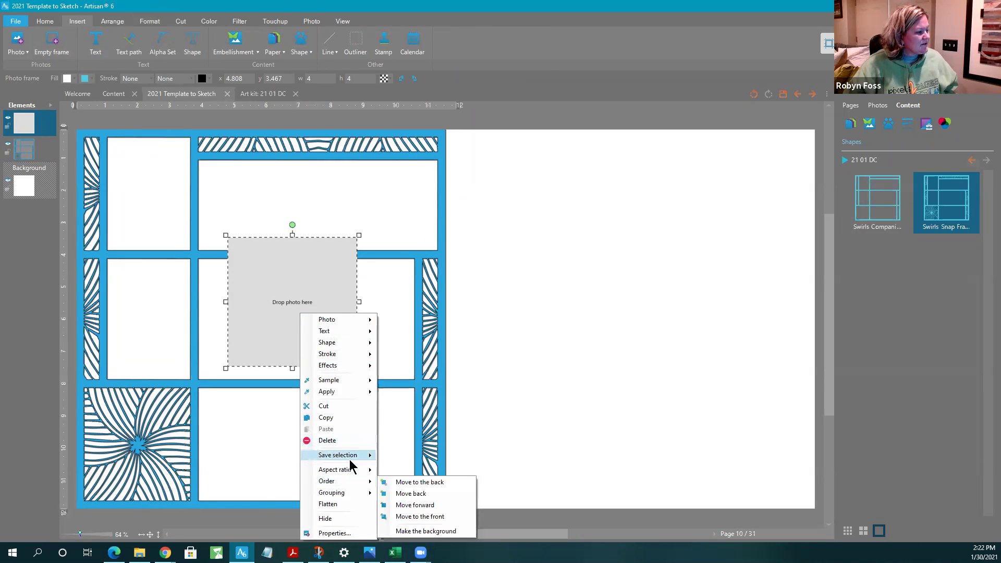
mouse_move(358, 469)
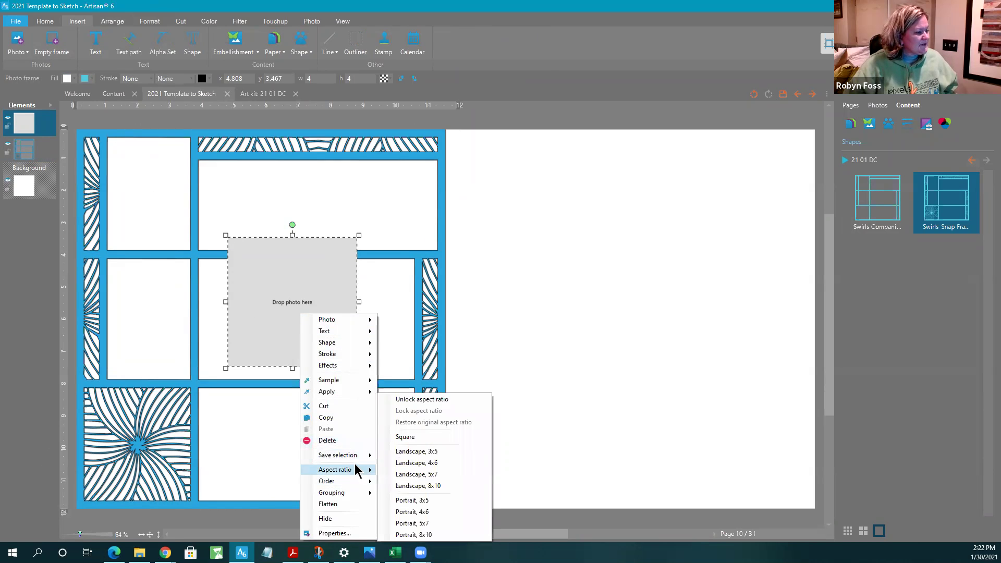
left_click(404, 400)
Fit the photo frame to the upper narrow opening, about 2.74 x 3.69 in, and layer it behind the swirl frame shape
left_click_drag(271, 289, 150, 186)
left_click_drag(236, 266, 195, 255)
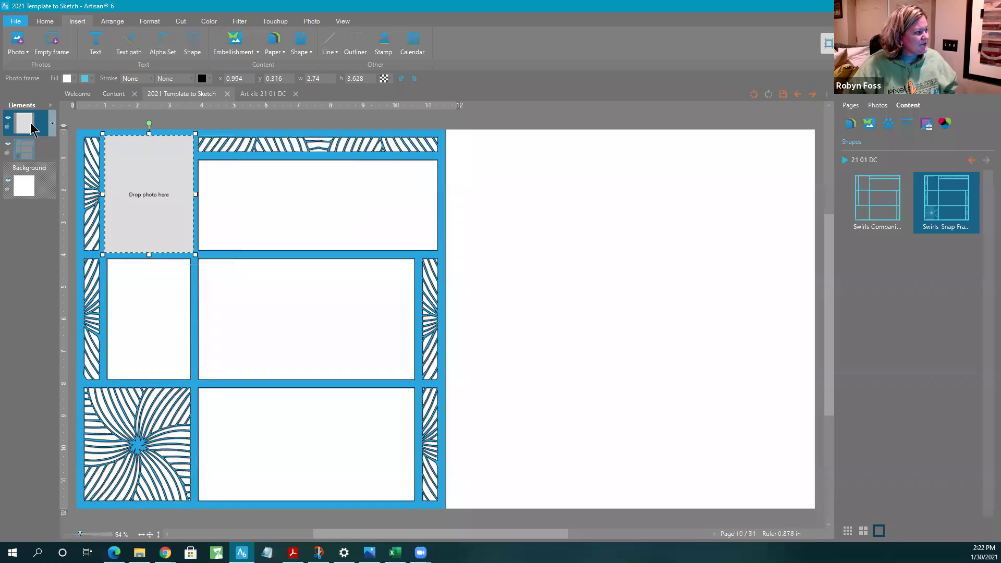
left_click_drag(25, 125, 26, 162)
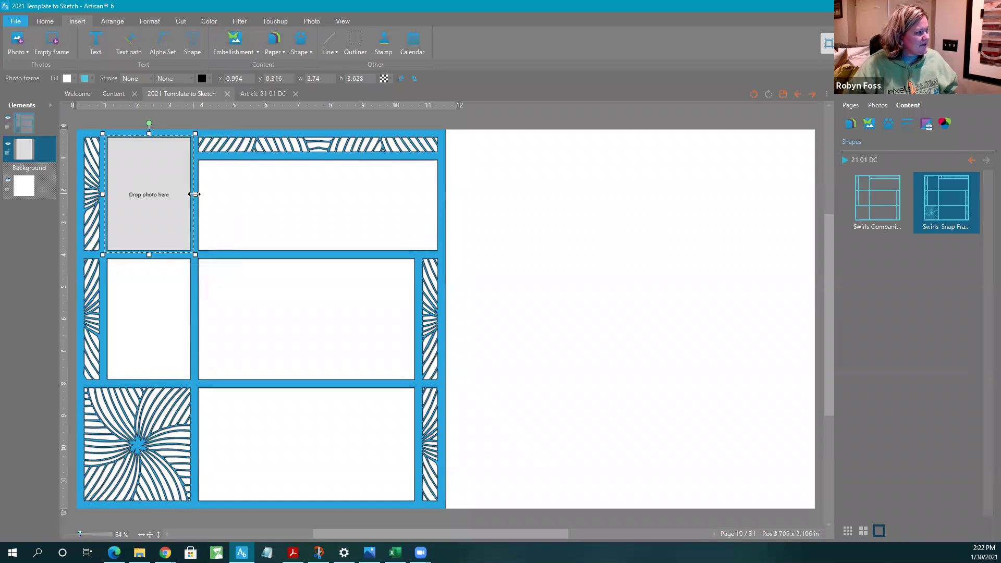
left_click_drag(194, 194, 193, 194)
left_click_drag(149, 134, 150, 131)
Duplicate the photo frame, fit the copy to the middle narrow opening at about 2.69 x 3.86 in, and layer it behind the swirl frame
key("ctrl+d")
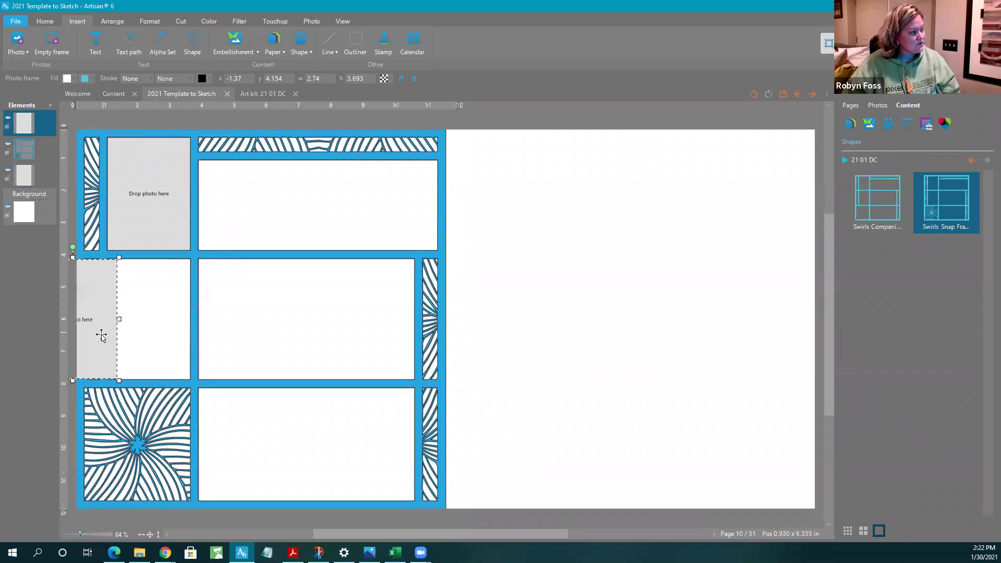
left_click_drag(101, 335, 171, 327)
left_click_drag(149, 259, 150, 255)
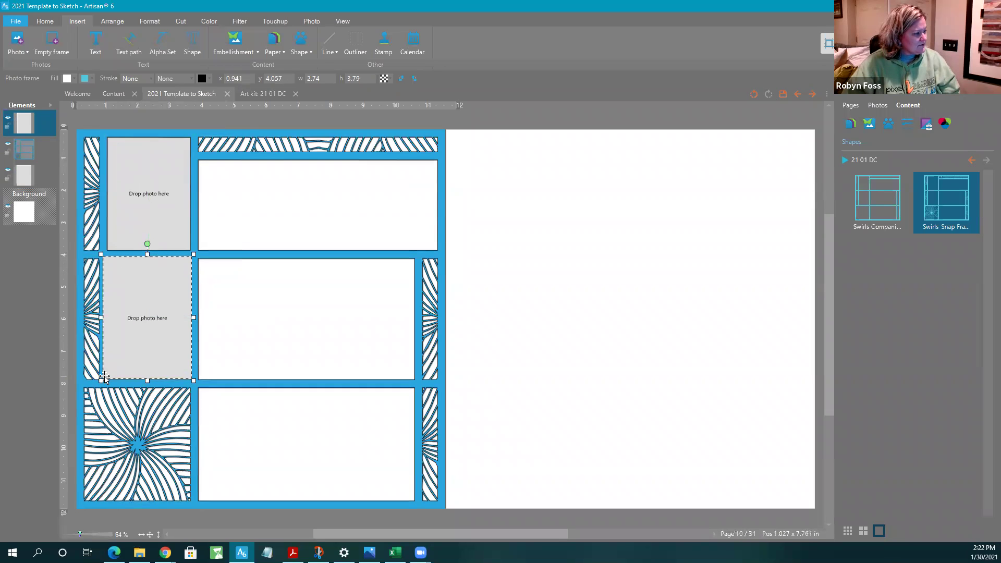
left_click_drag(100, 380, 147, 382)
left_click_drag(18, 114, 24, 152)
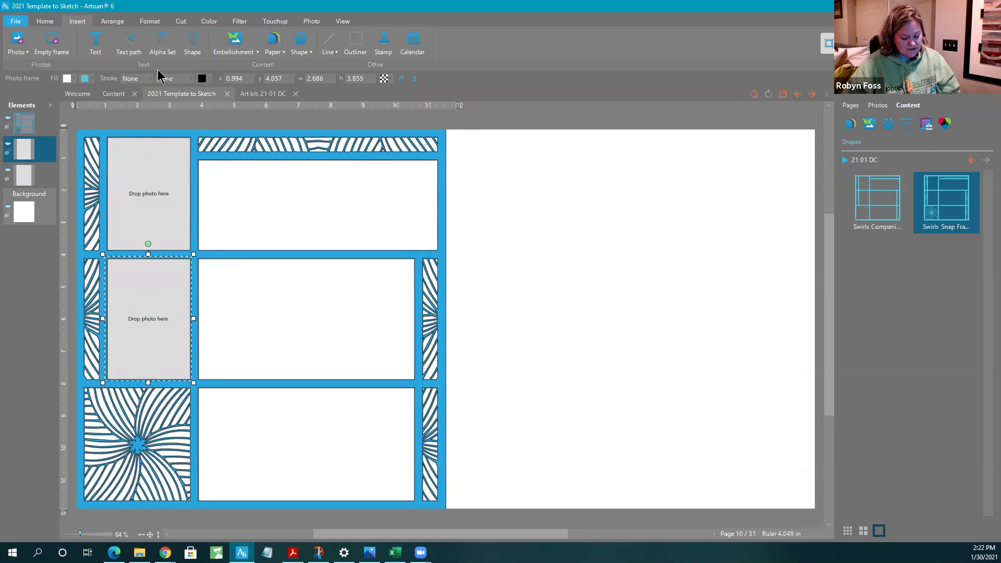
Paste another photo frame, fit it to the upper wide opening at about 7.7 x 3.14 in, and layer it behind the swirl frame
key("ctrl+v")
left_click_drag(112, 322, 276, 199)
left_click_drag(285, 137, 443, 153)
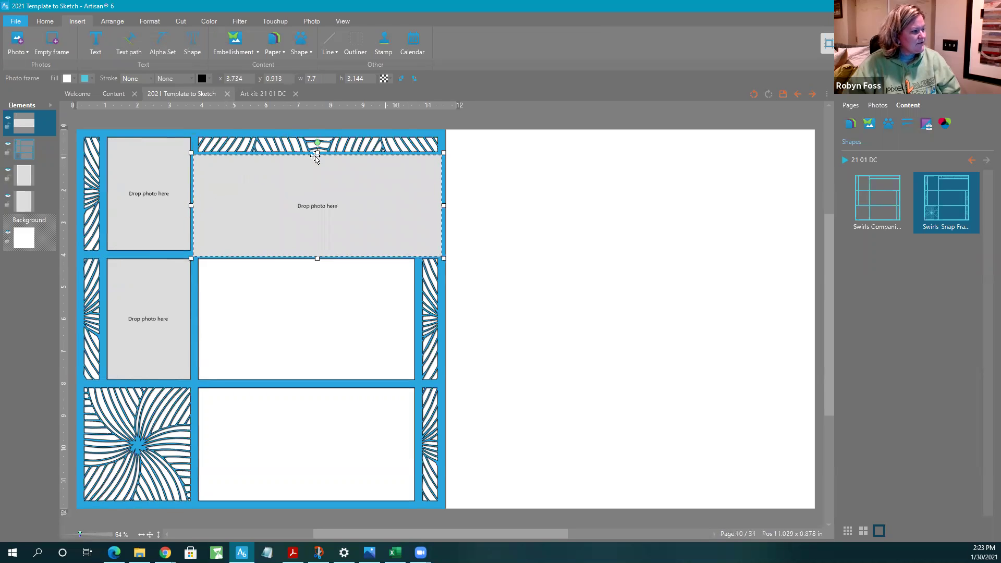
left_click(190, 209)
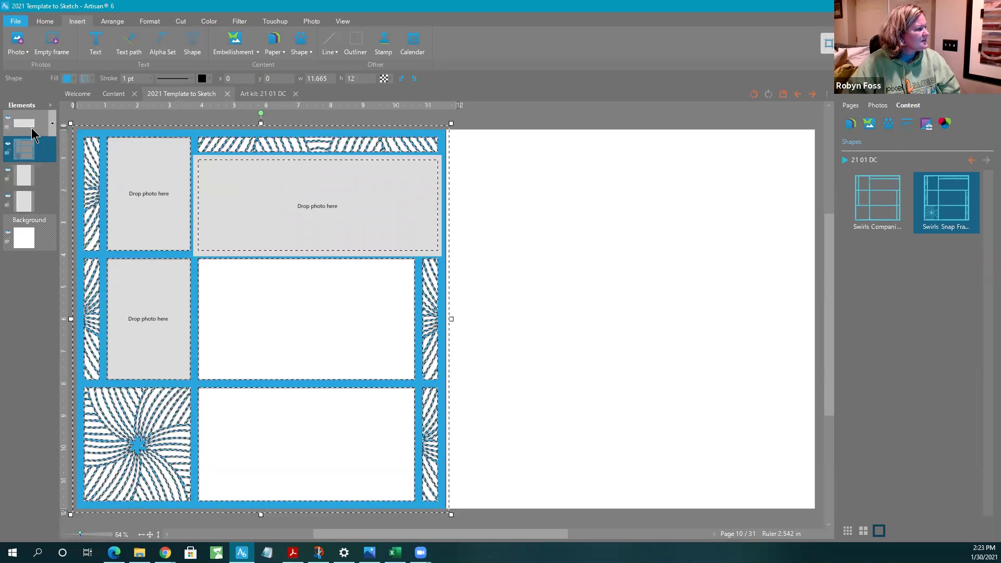
left_click_drag(22, 138, 23, 137)
left_click(23, 151)
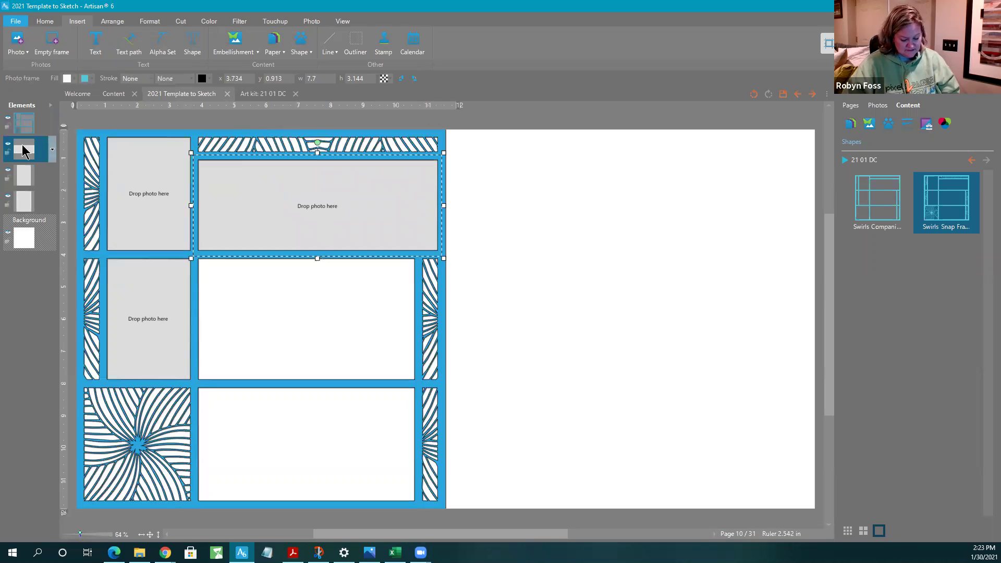
Paste another photo frame, stretch it over the middle wide opening, and layer it behind the swirl frame
key("ctrl+v")
left_click_drag(89, 268, 262, 277)
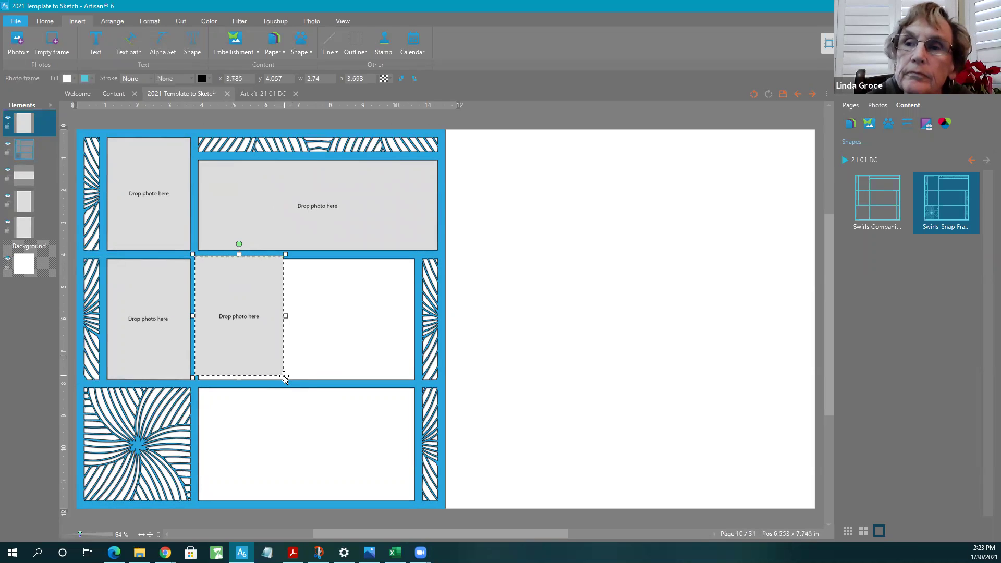
left_click_drag(285, 377, 418, 385)
left_click_drag(28, 124, 30, 165)
Paste another photo frame, fit it to the lower wide opening at about 6.83 x 3.69 in, and layer it behind the swirl frame
key("ctrl+v")
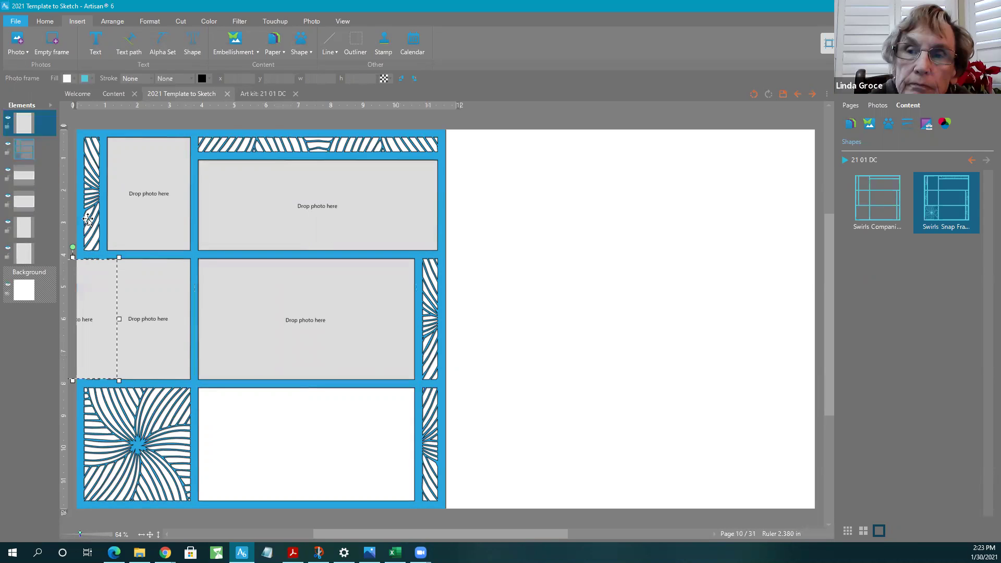
left_click_drag(94, 286, 421, 457)
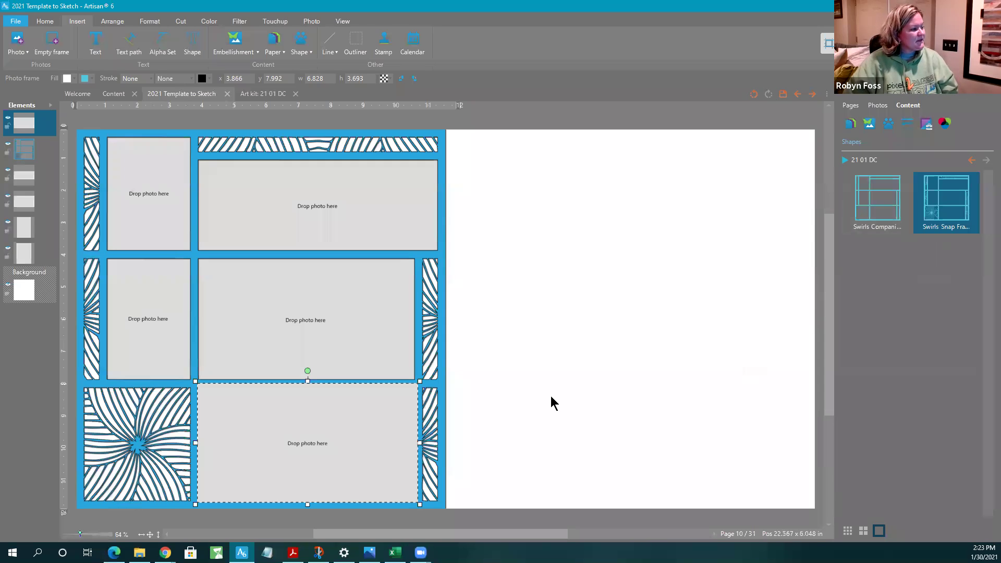
left_click_drag(18, 142, 17, 151)
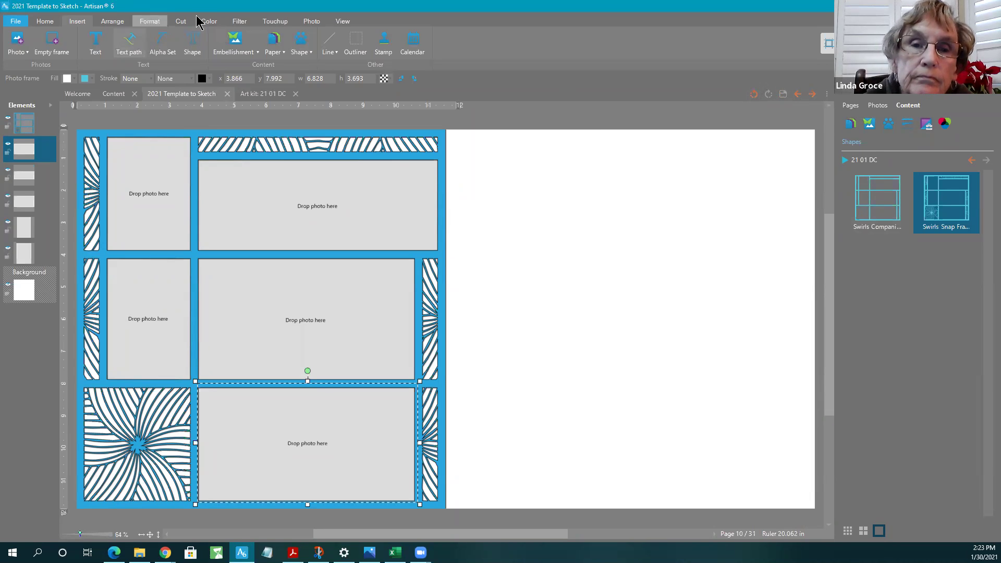
Switch the preview from the two-page spread to the single page with the swirl frame and bring up the insert commands
left_click(342, 21)
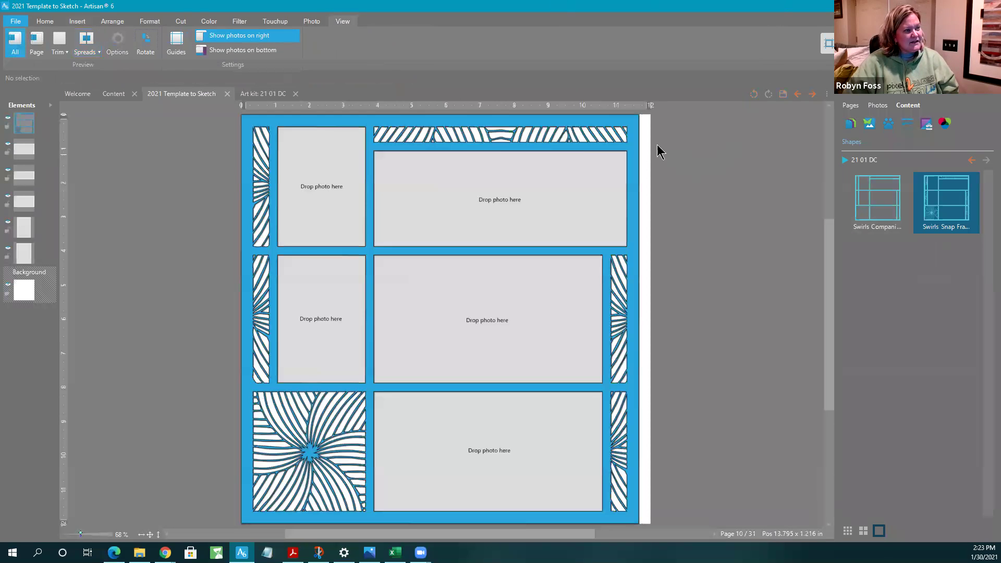
left_click(77, 22)
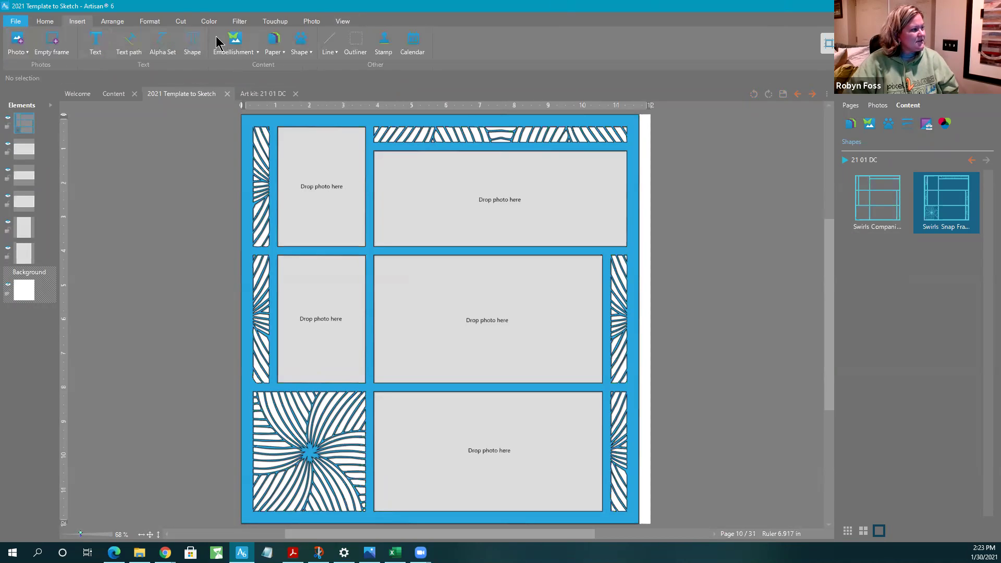
Insert a rectangle shape and stretch it over the whole page at about 12 x 11.965 in
left_click(300, 44)
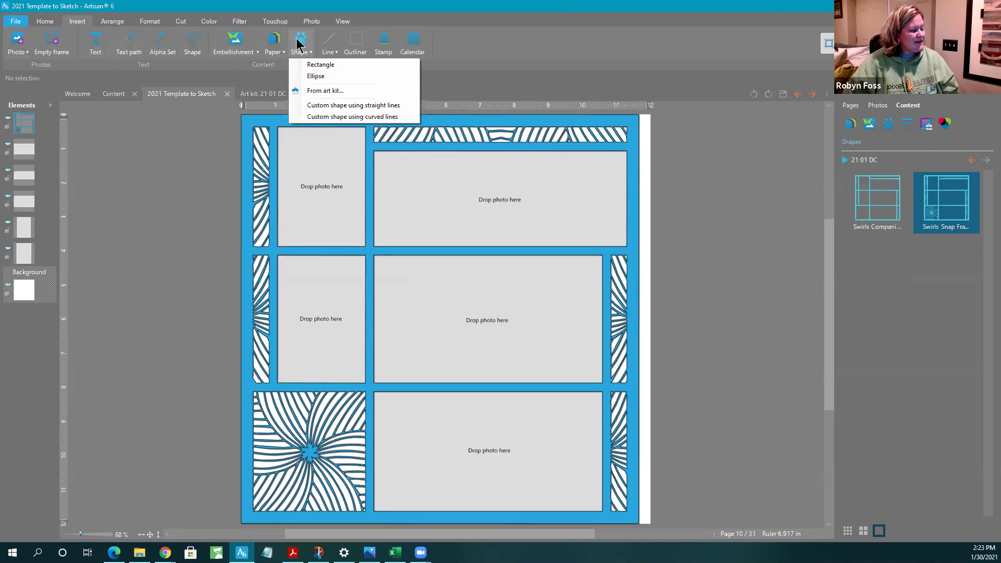
left_click(313, 65)
left_click_drag(447, 290, 313, 167)
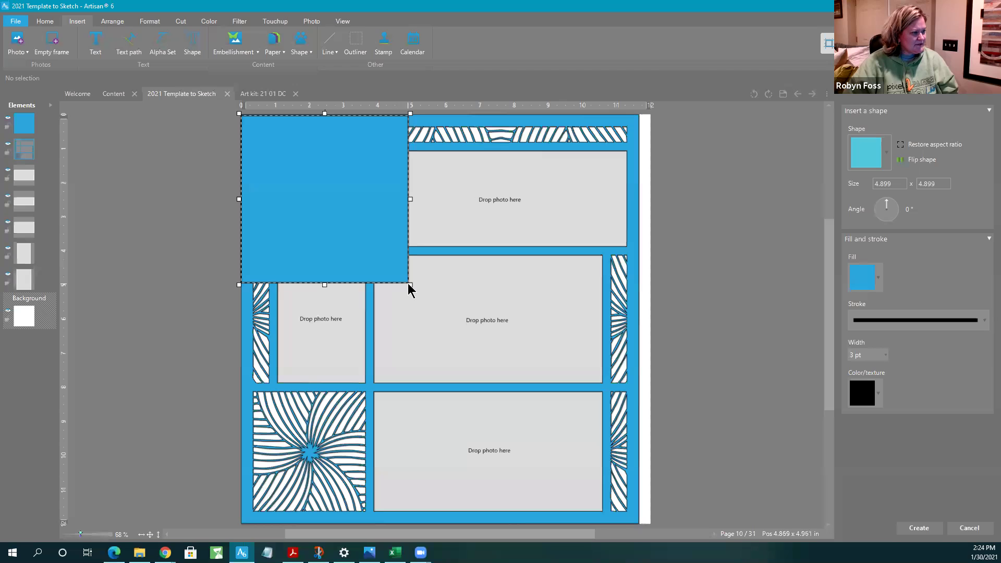
left_click_drag(411, 285, 652, 526)
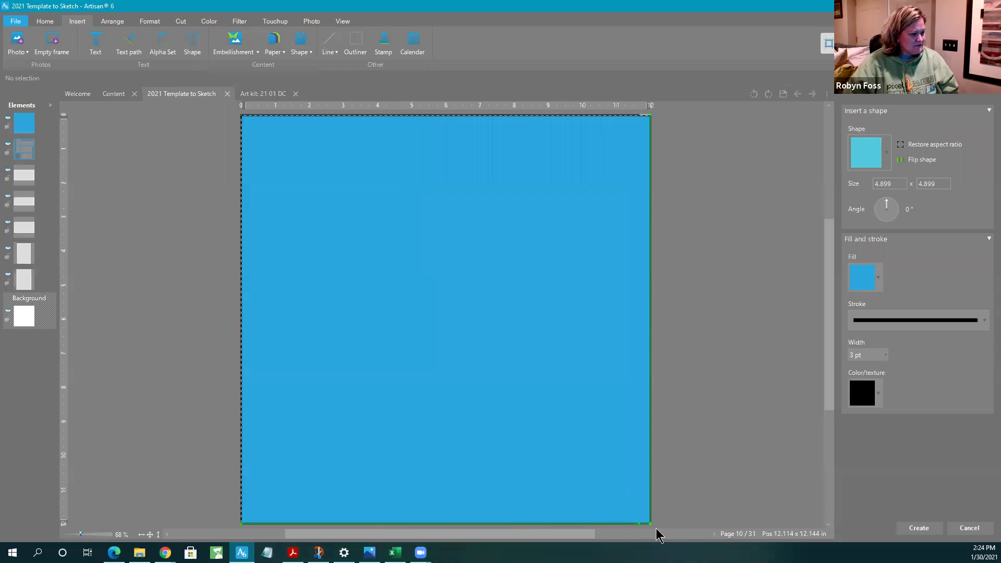
Remove the new rectangle's stroke, give it a solid medium-gray fill, and create it on the page
left_click(886, 356)
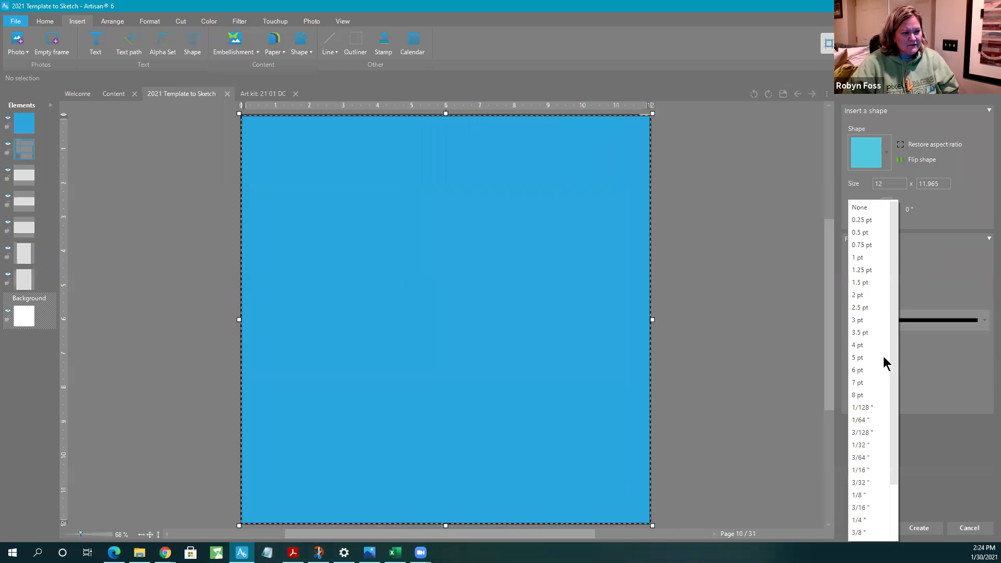
left_click(868, 209)
left_click(862, 275)
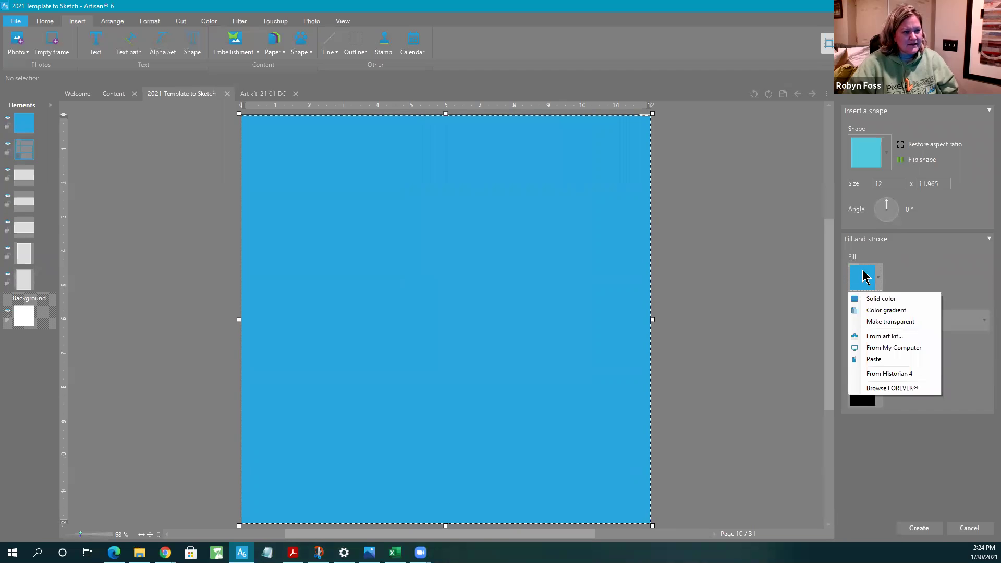
left_click(878, 299)
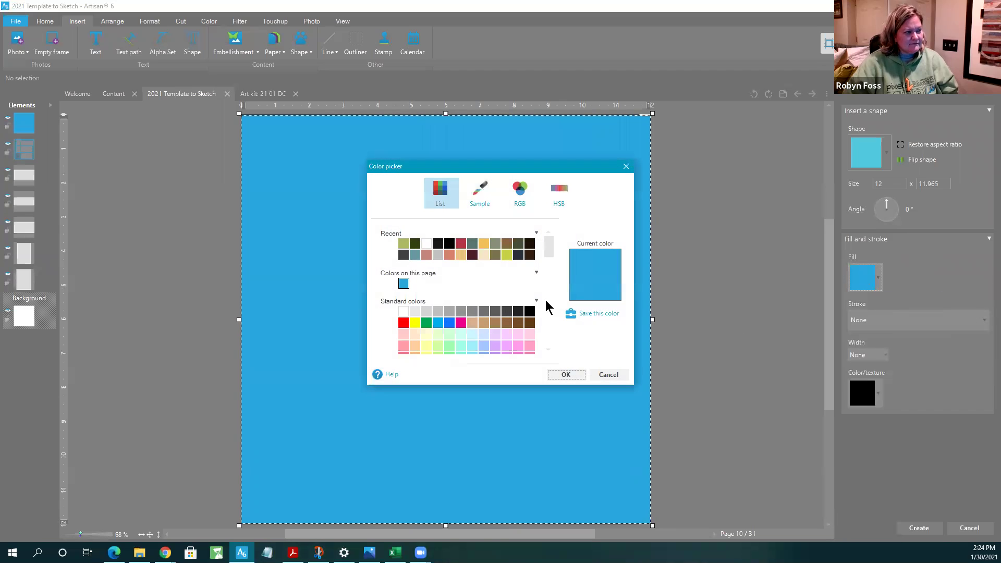
left_click(460, 312)
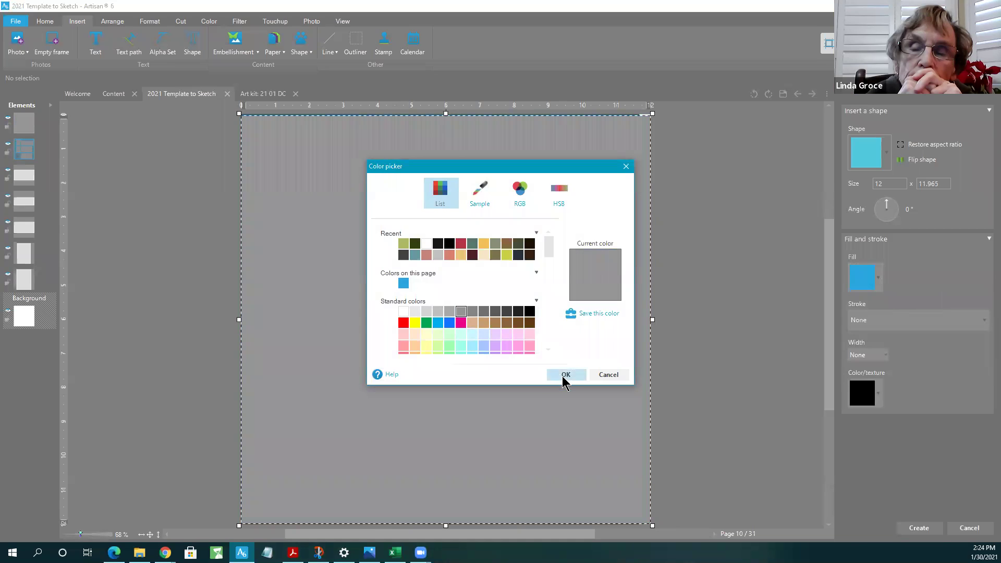
left_click(565, 375)
left_click(929, 532)
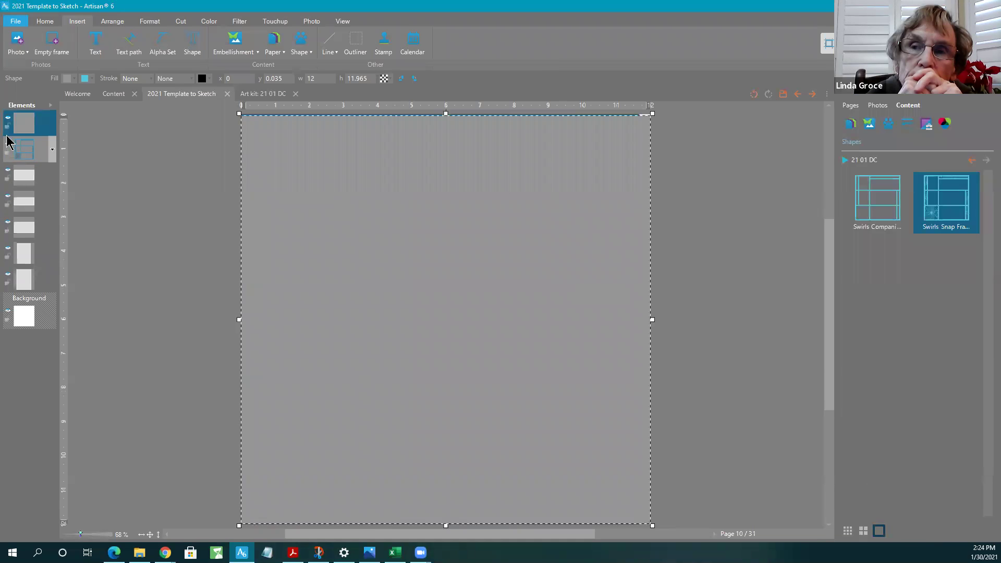
Layer the gray rectangle beneath all photo frames, just above the background, and set its height to 12 and y position to 0
left_click_drag(42, 278, 42, 279)
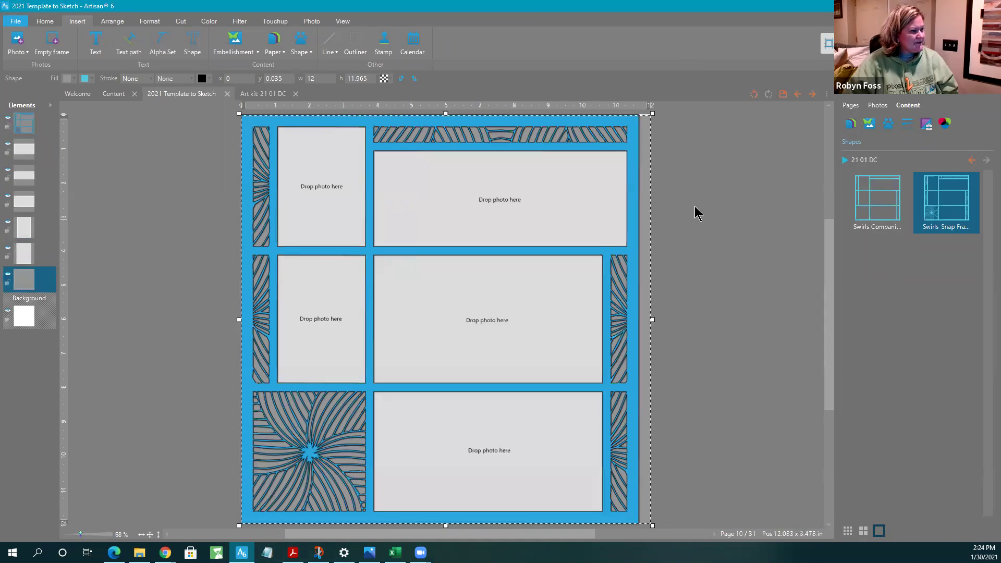
left_click(729, 196)
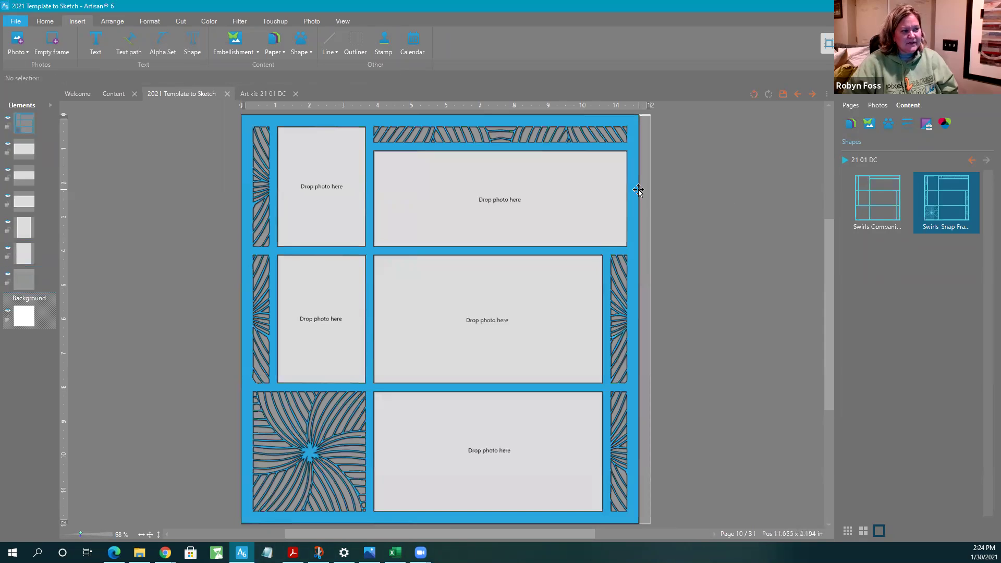
left_click(648, 176)
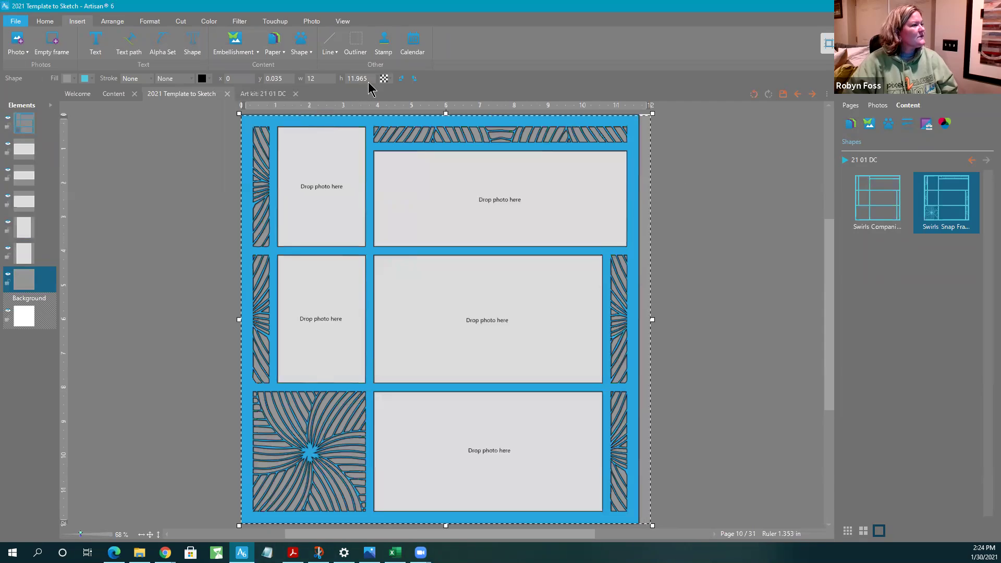
type("12")
key("Return")
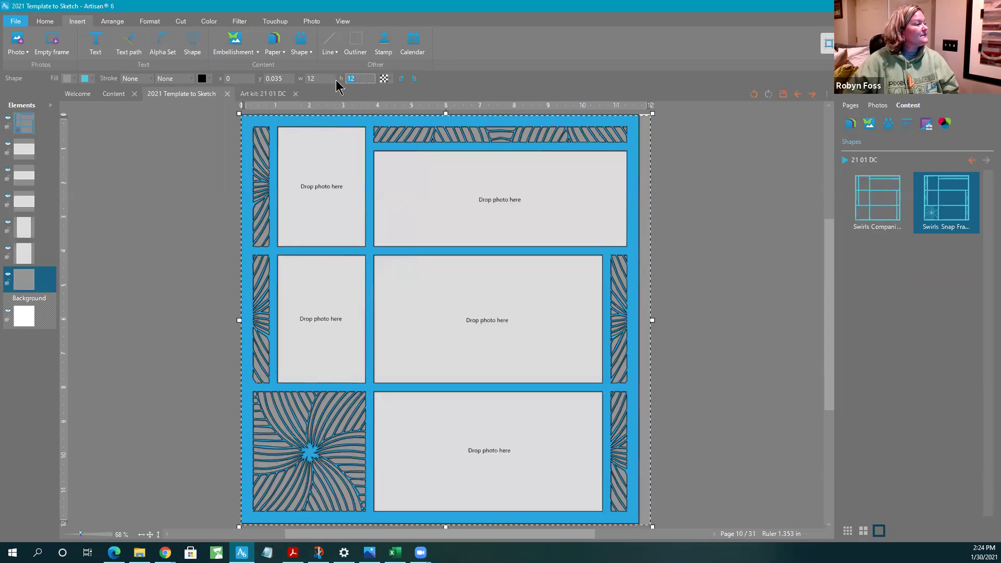
left_click(285, 81)
type("0")
key("Return")
left_click(689, 196)
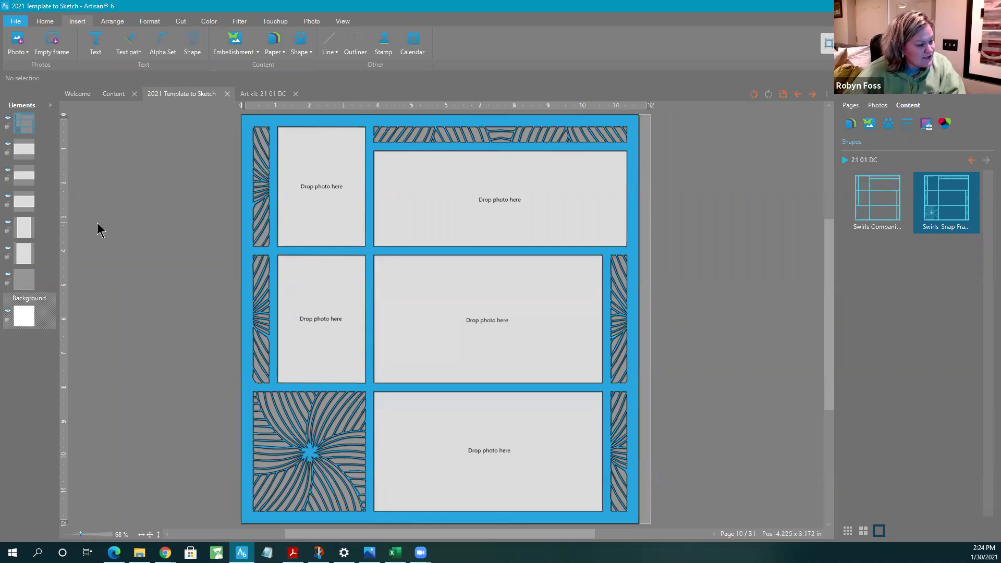
Fill the gray square with AGreatFair_Paper 2 from the A Great Fair Digital Additions commercial art kit
left_click(26, 284)
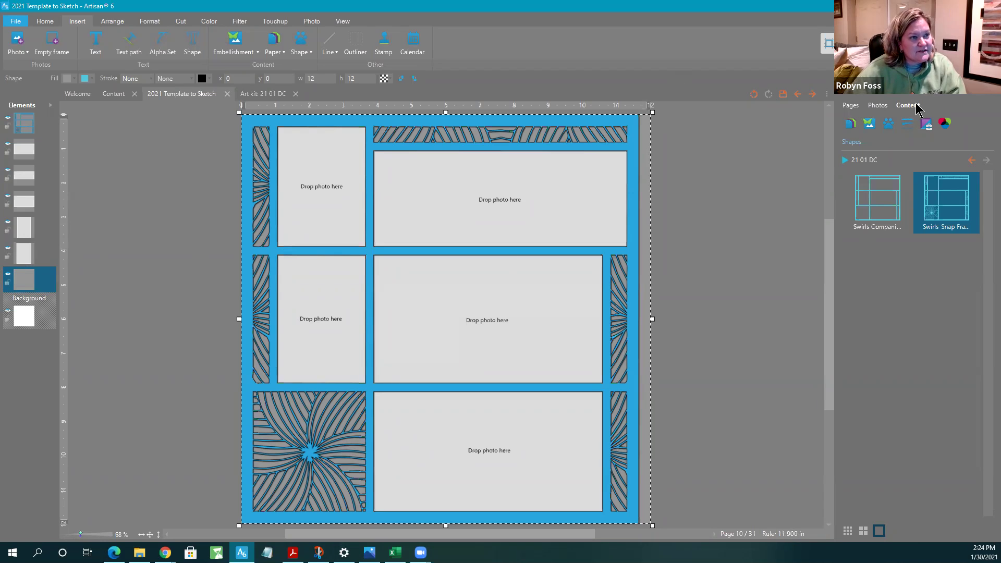
left_click(850, 124)
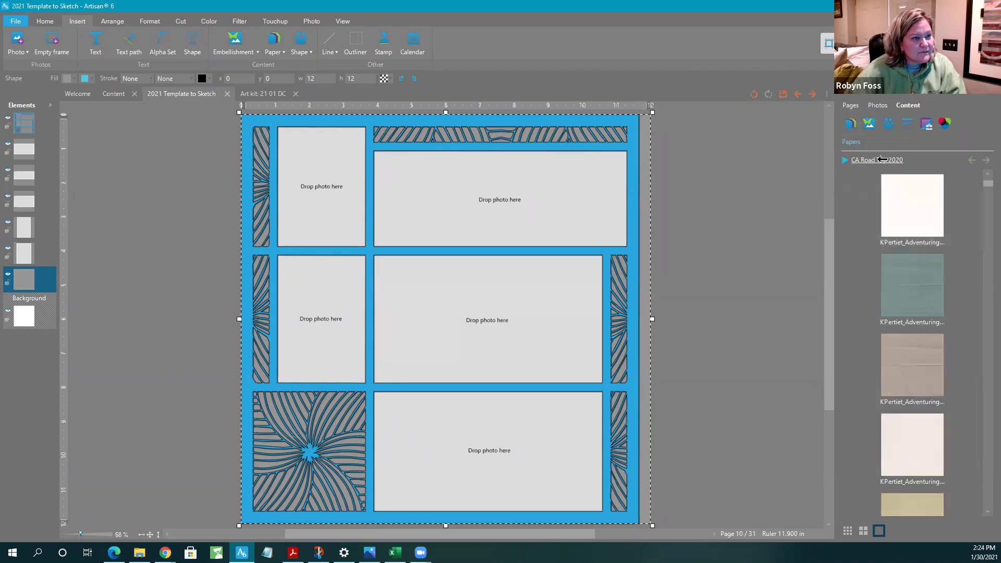
left_click(845, 160)
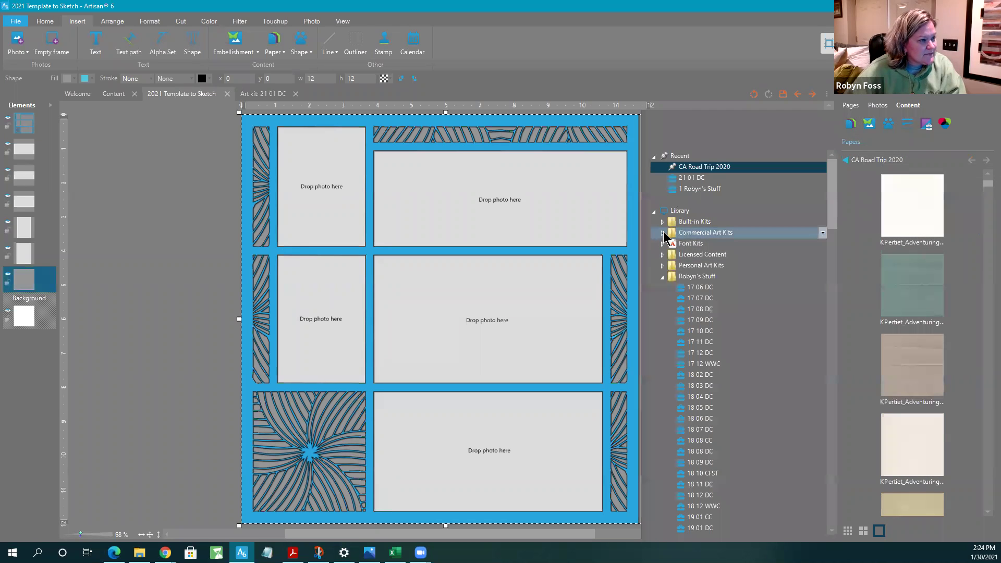
left_click(662, 232)
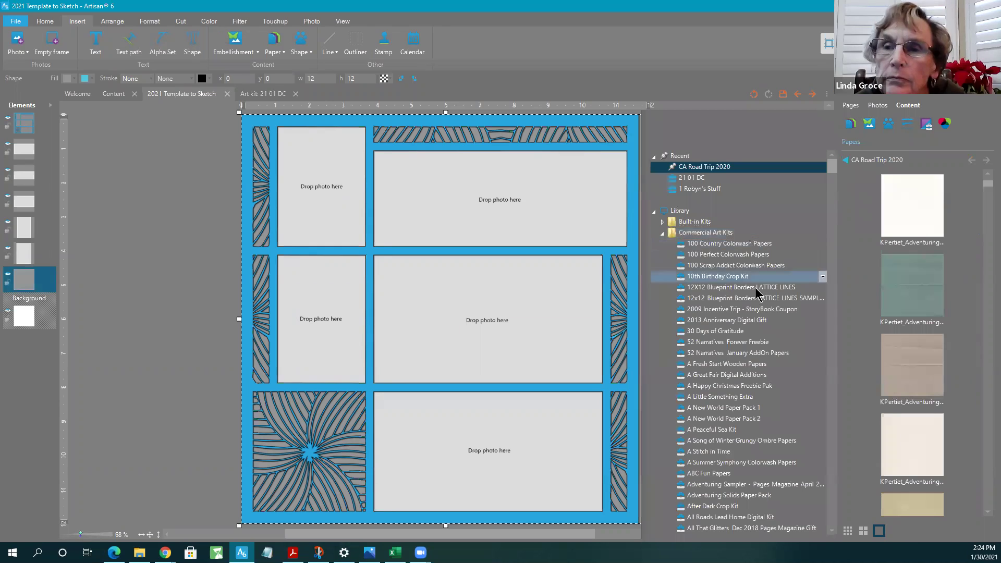
left_click(726, 376)
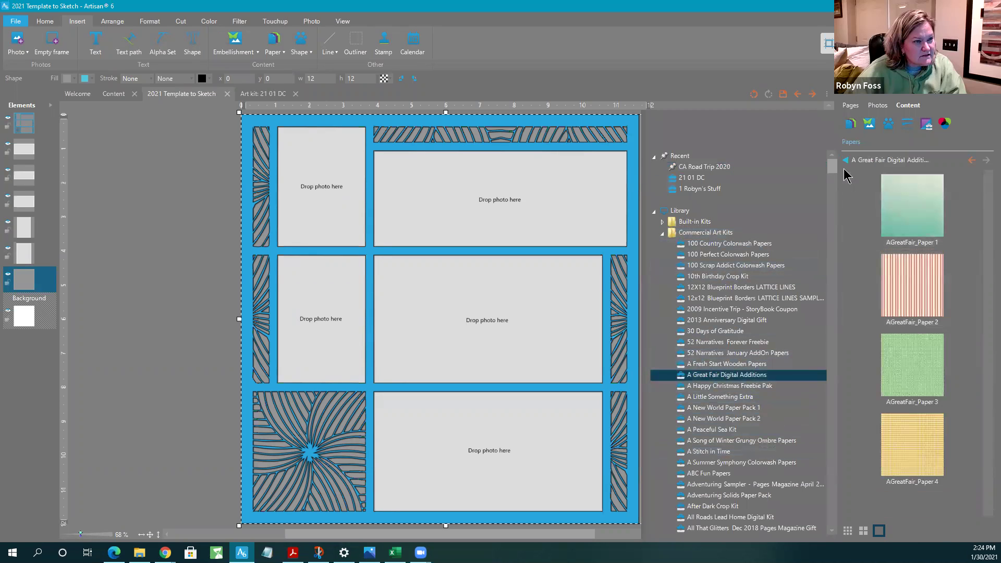
left_click(862, 160)
right_click(924, 285)
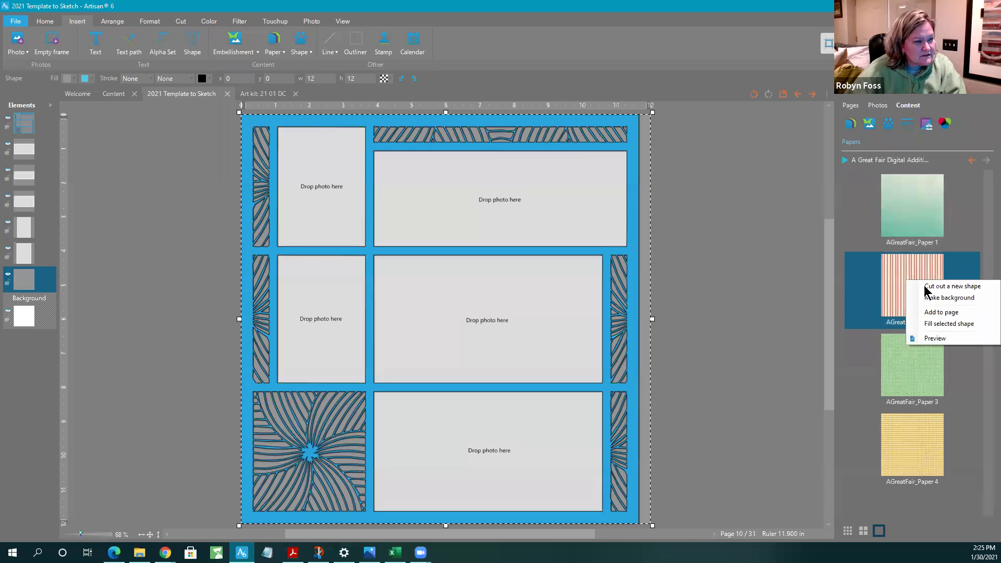
left_click(929, 324)
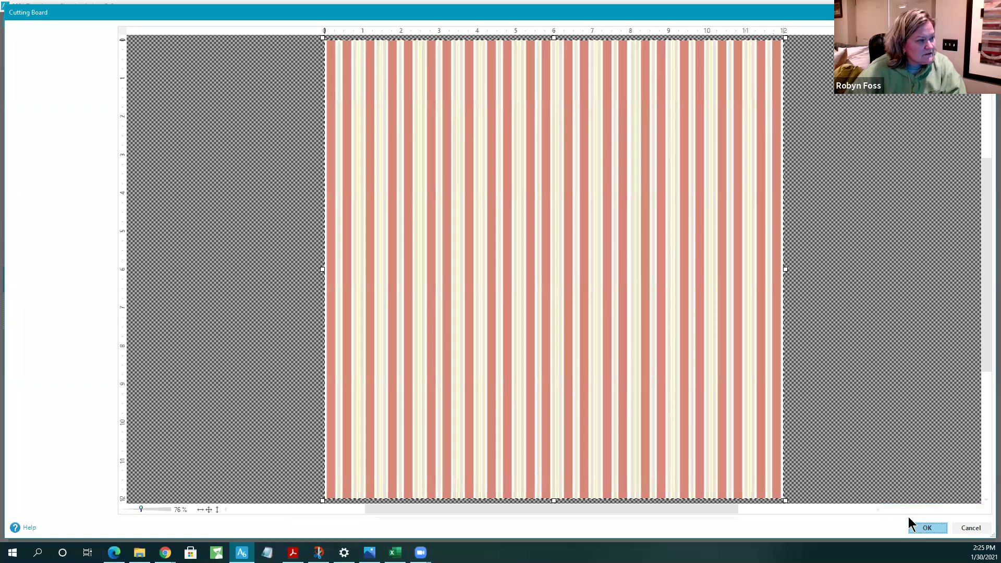
left_click(914, 520)
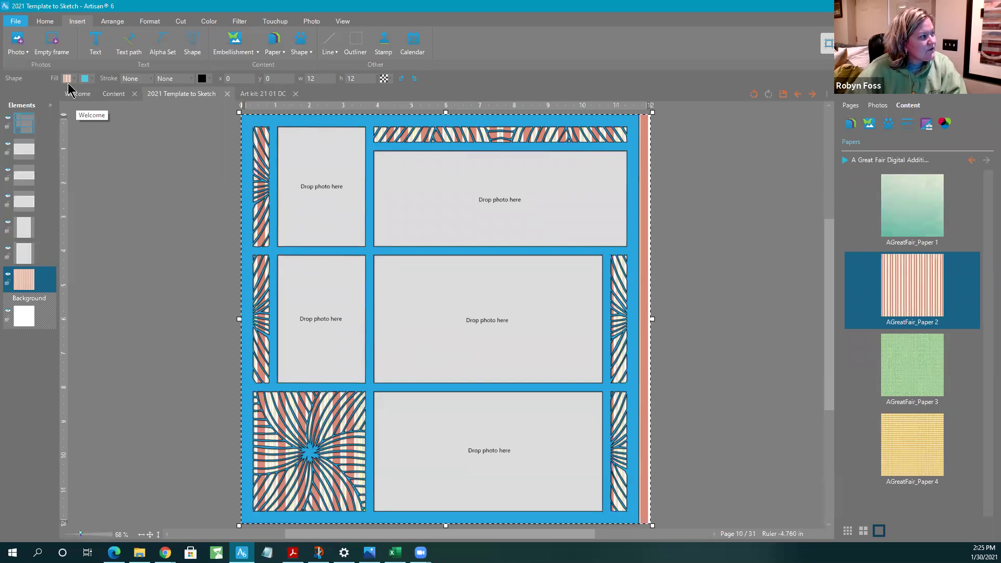
Lower the striped square's opacity to 67 and hide that element
left_click(385, 80)
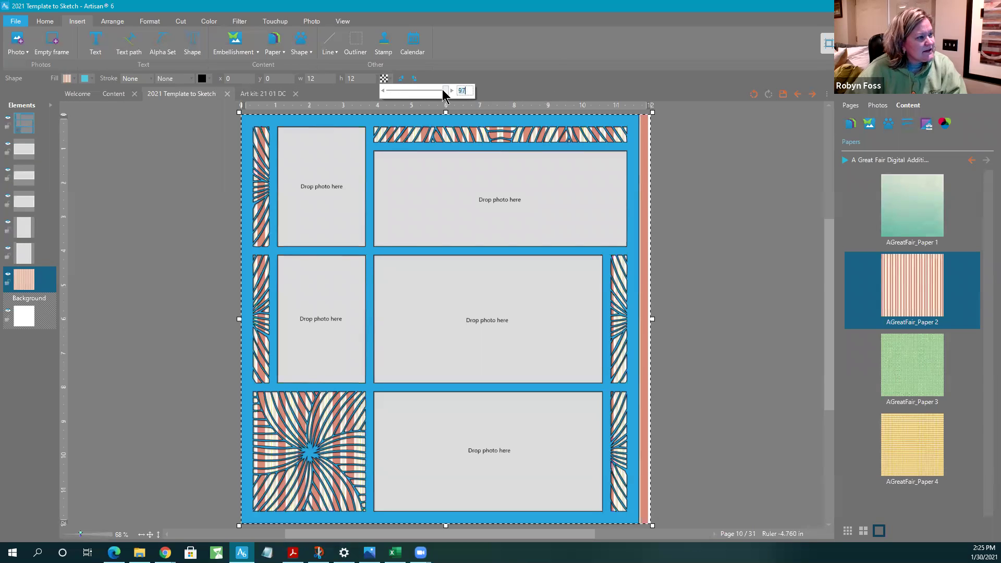
left_click_drag(445, 94, 426, 98)
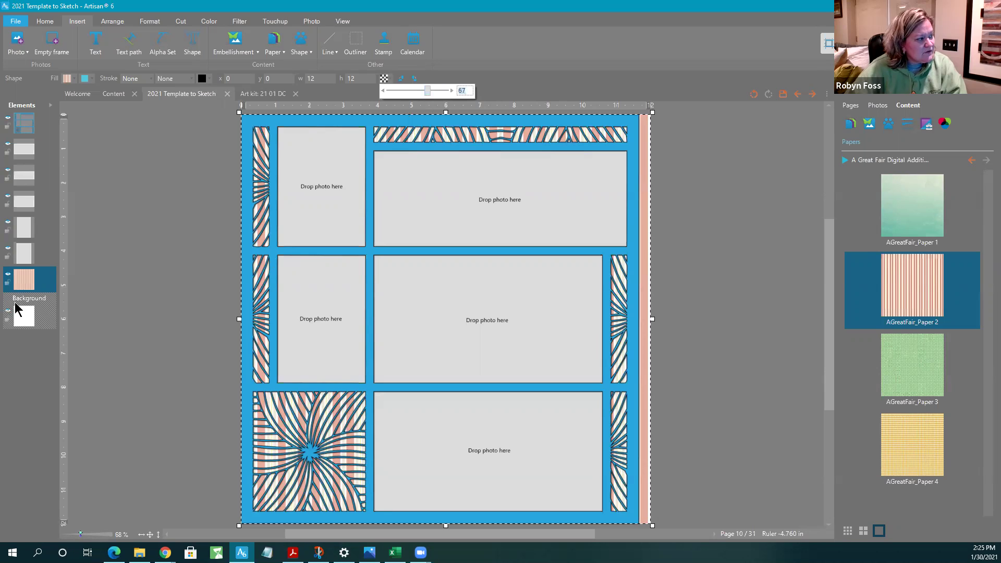
left_click(7, 272)
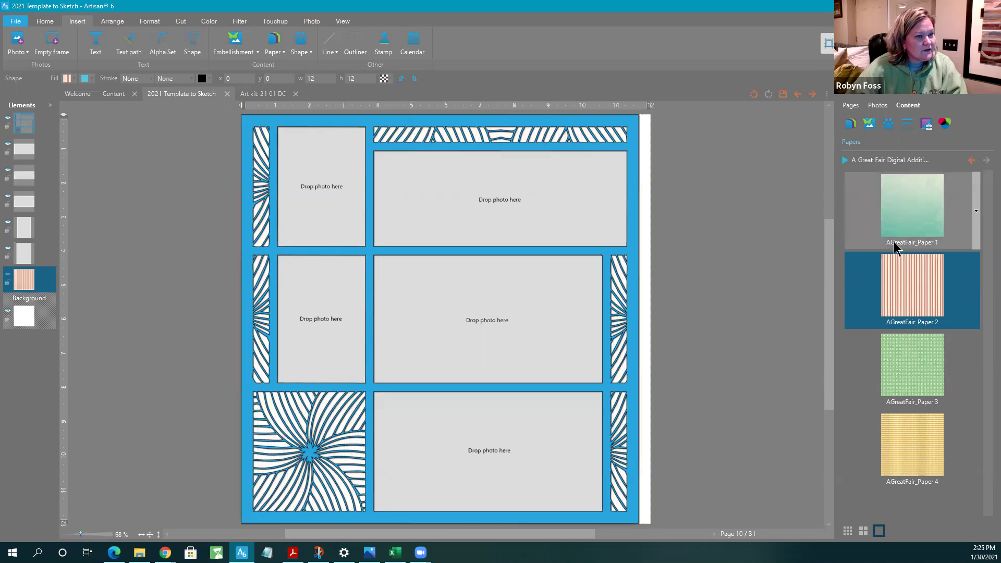
Make the striped AGreatFair_Paper 2 the page background, try its opacity at 30, and restore it to full
right_click(890, 296)
left_click(902, 309)
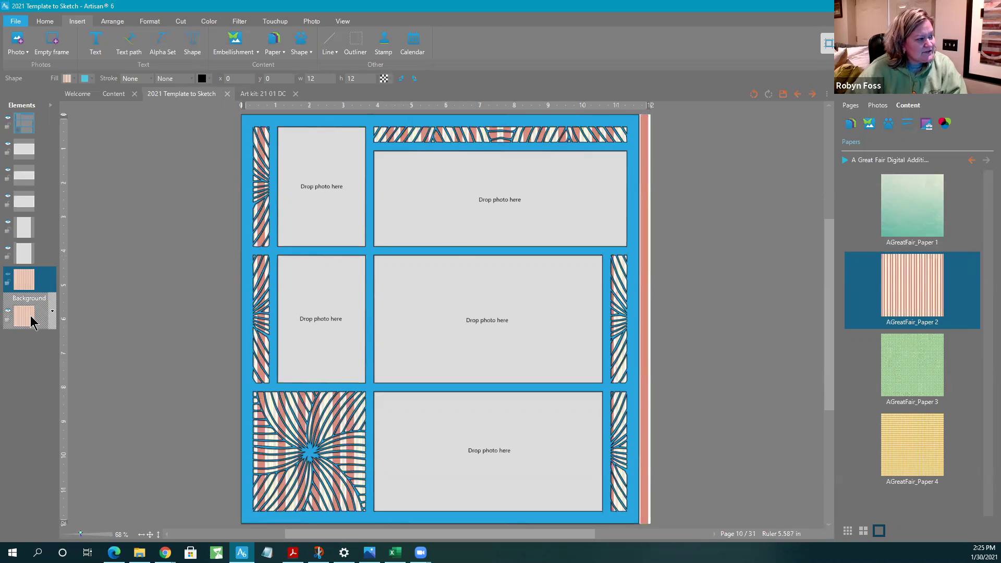
left_click(382, 79)
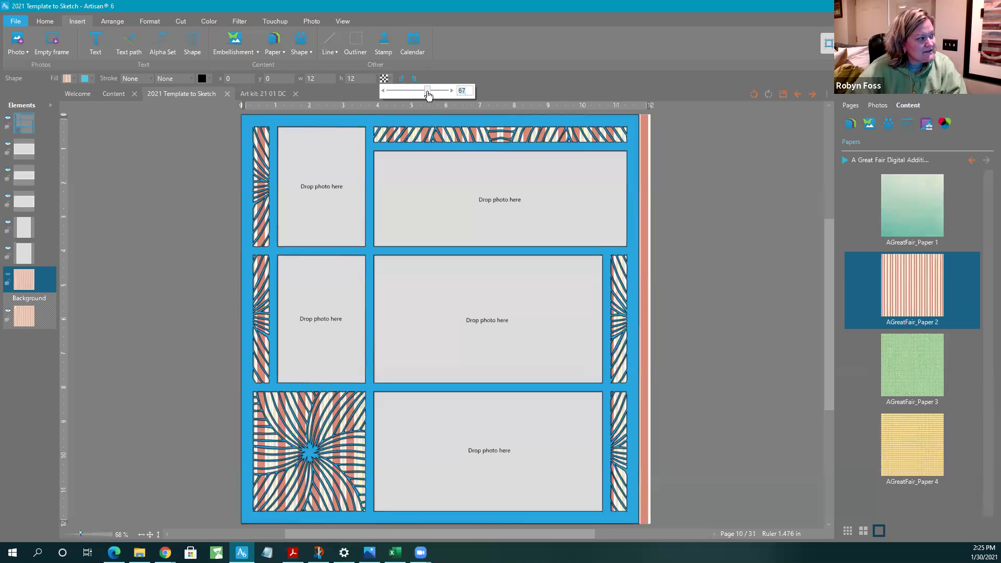
left_click(29, 321)
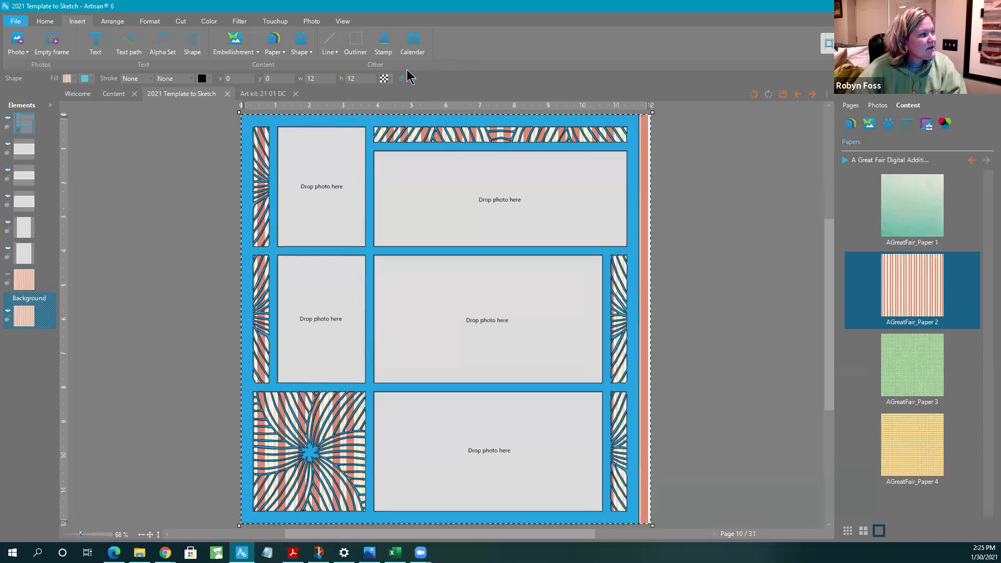
left_click(383, 79)
left_click_drag(447, 92, 407, 93)
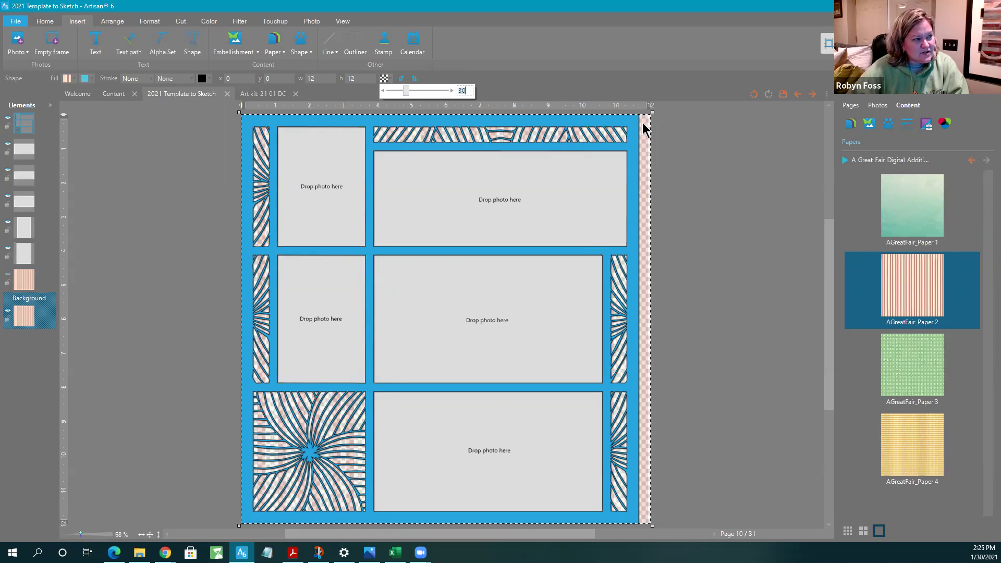
left_click_drag(406, 92, 469, 98)
Replace the page background's striped paper with a solid white fill
left_click(68, 79)
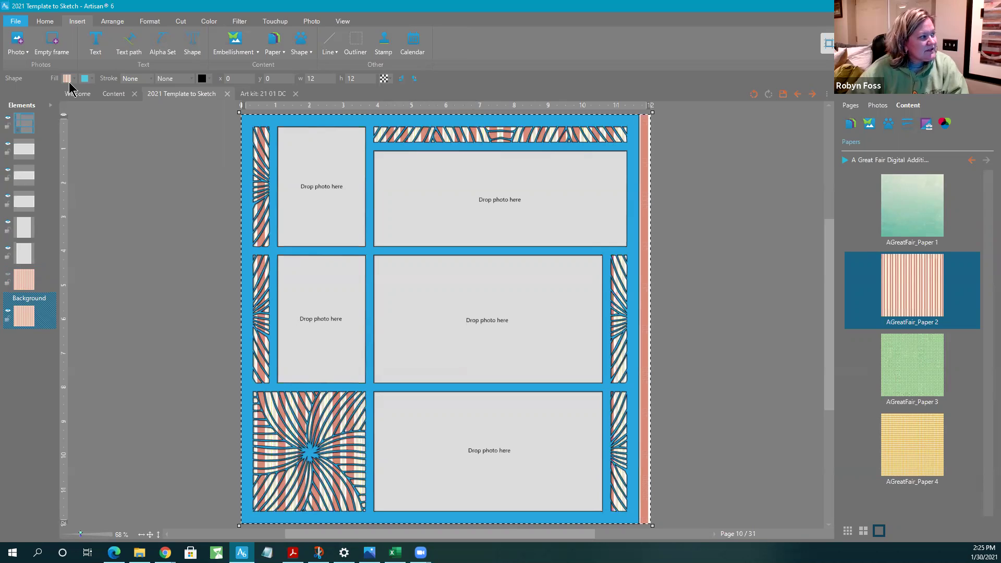
left_click(83, 89)
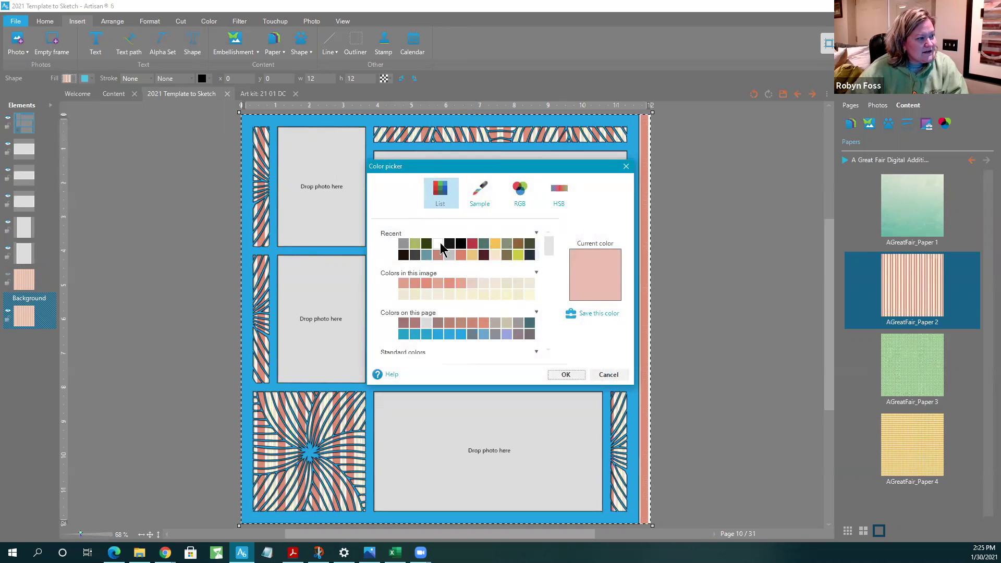
left_click(570, 376)
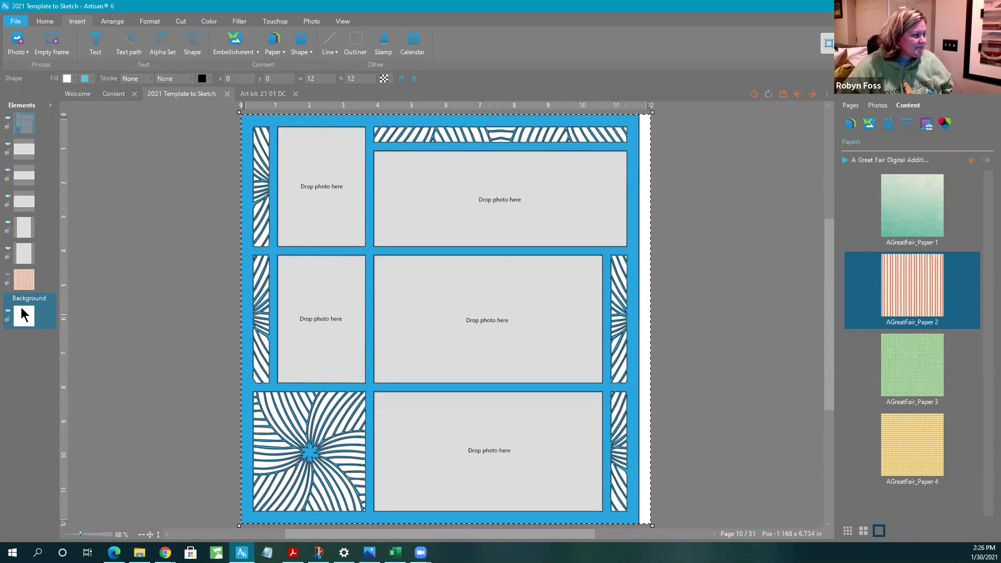
Fill the hidden striped square with solid gray from the recent colors, make it visible again, and save the project
left_click(21, 282)
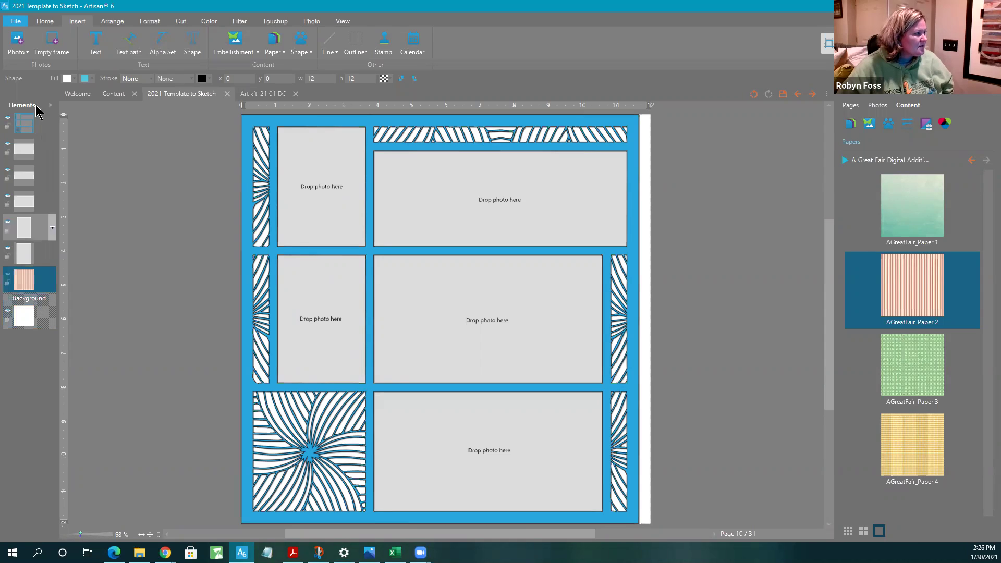
left_click(68, 78)
left_click(107, 91)
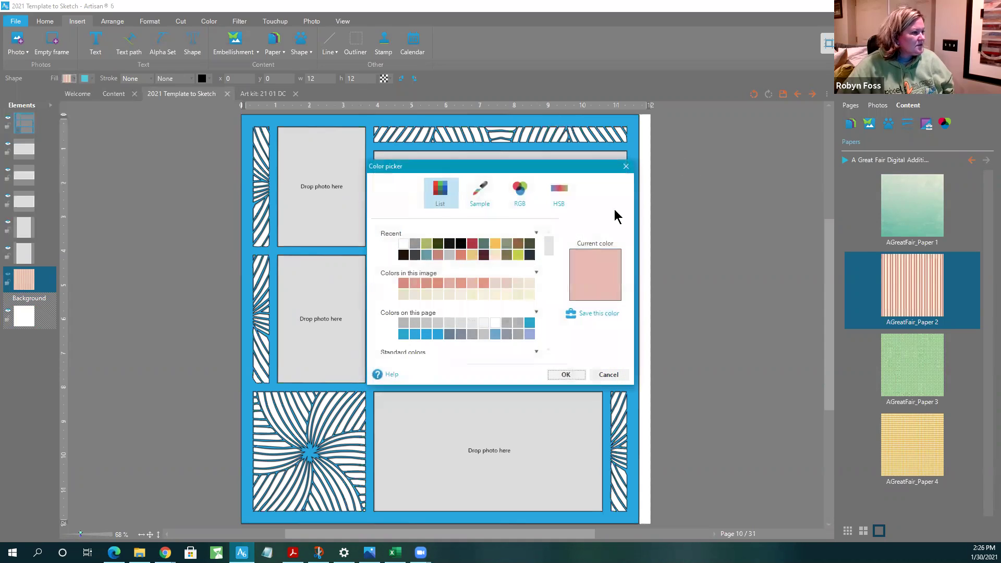
left_click(415, 243)
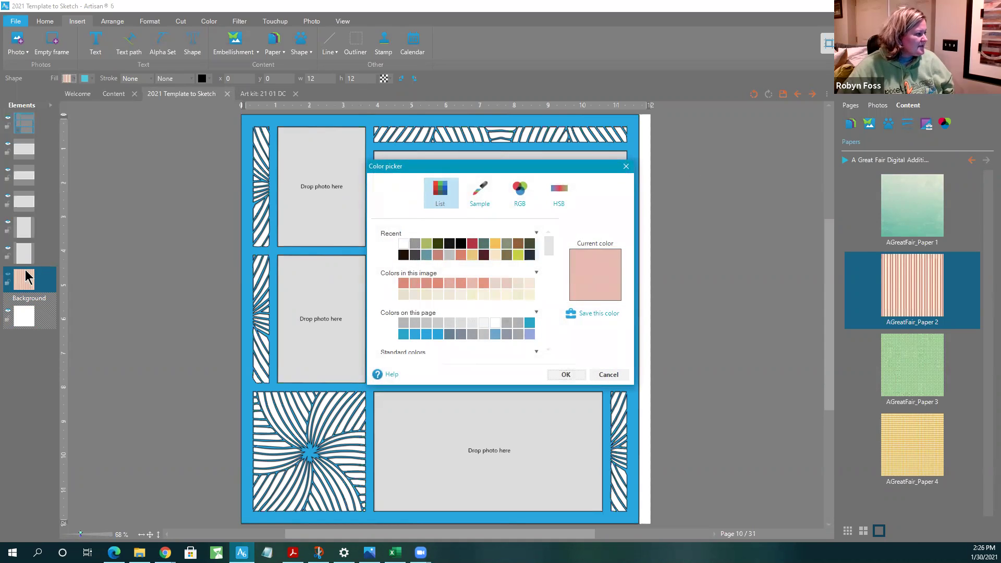
left_click(8, 279)
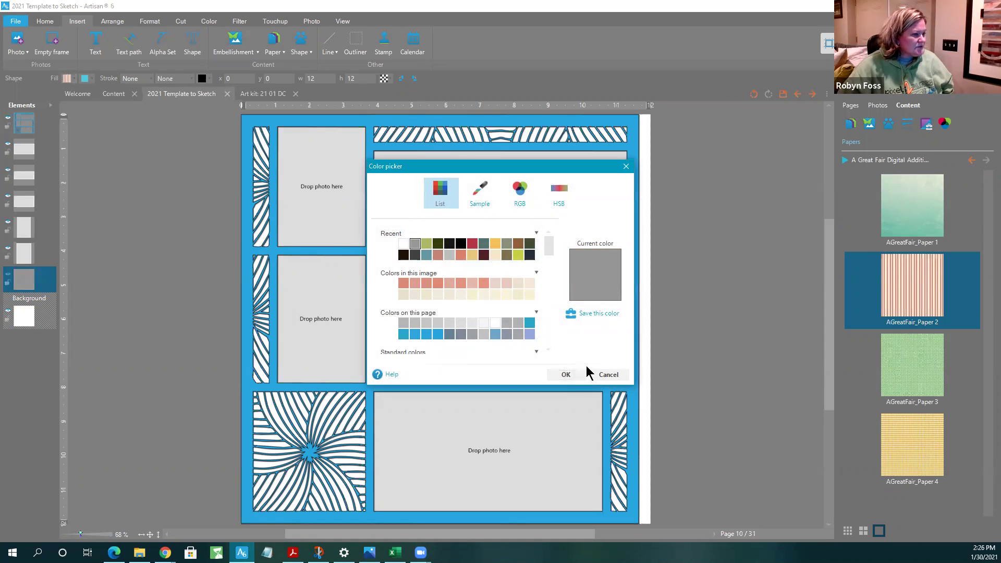
left_click(566, 374)
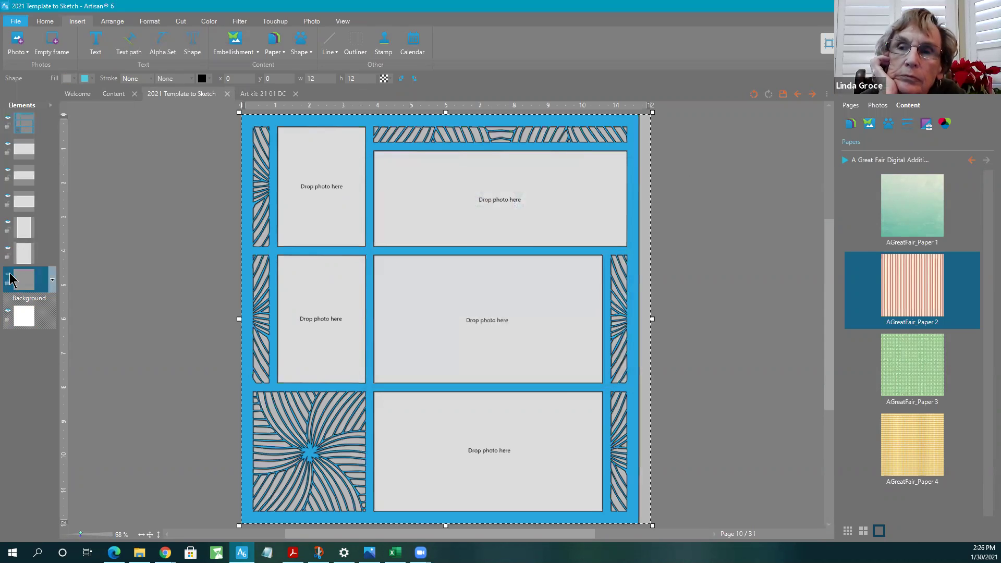
left_click(784, 94)
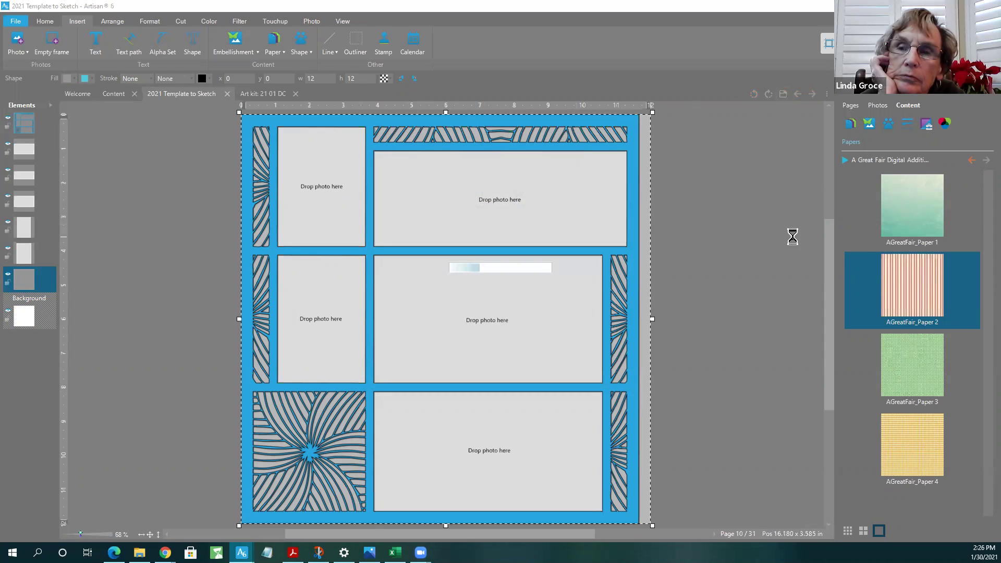
Insert a mirror image of page 10 and open the facing mirrored page 11
left_click(851, 106)
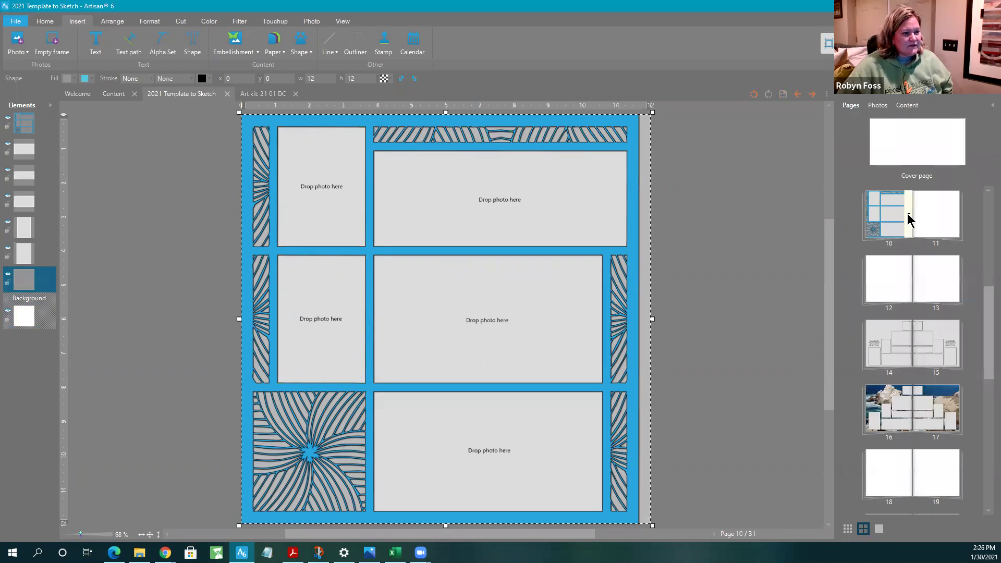
right_click(907, 219)
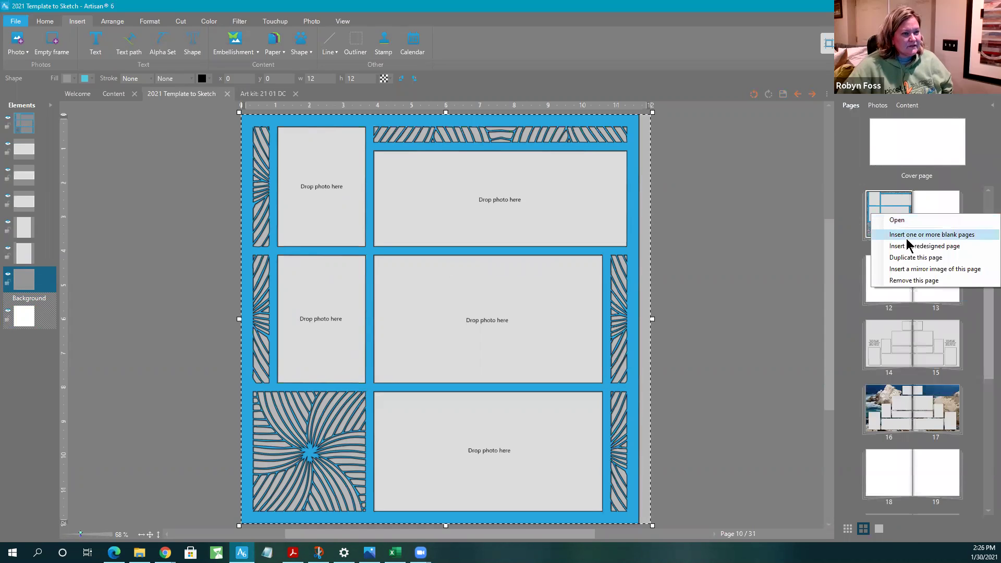
left_click(898, 269)
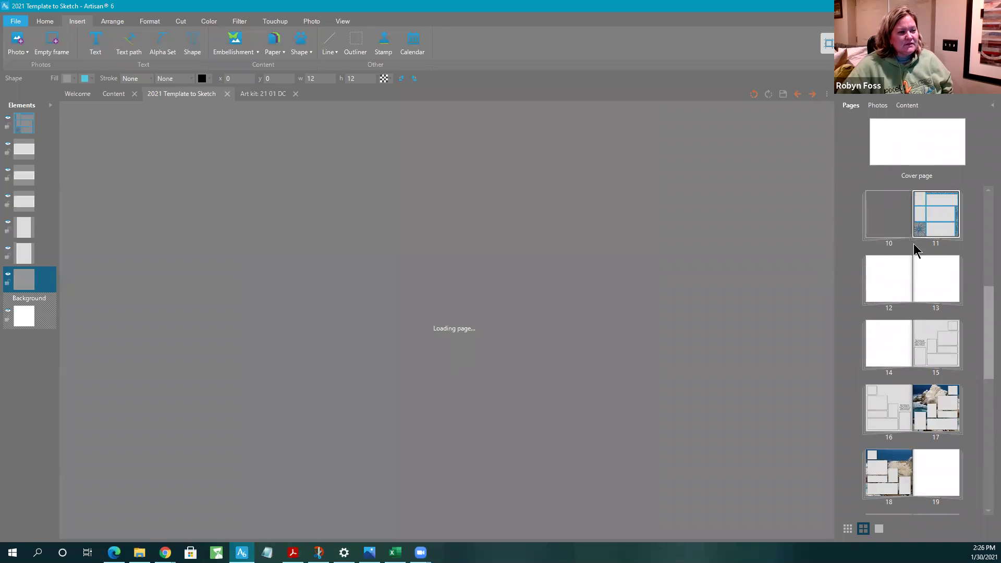
left_click(921, 213)
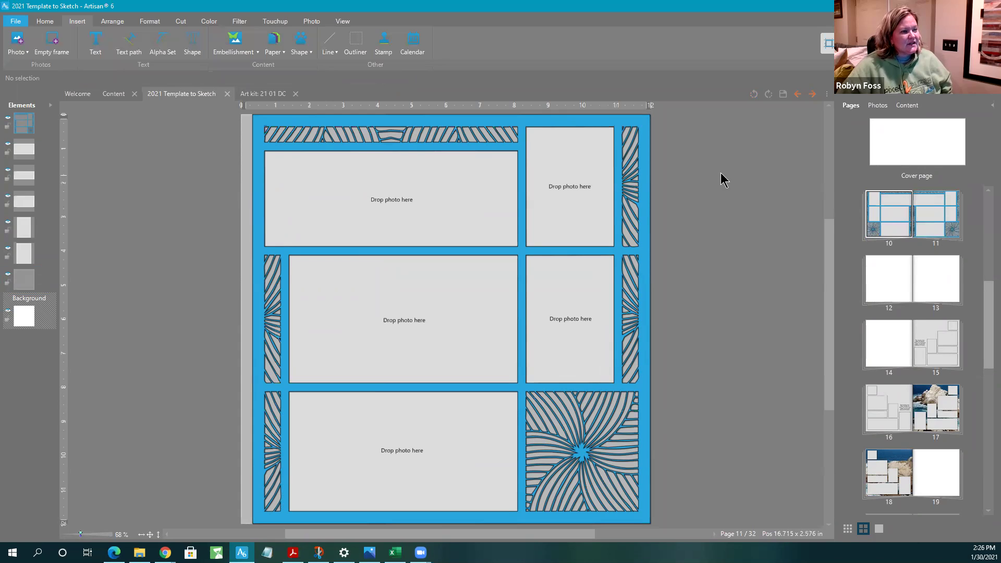
Display pages 10 and 11 together as a spread of two bound pages
left_click(350, 25)
left_click(94, 50)
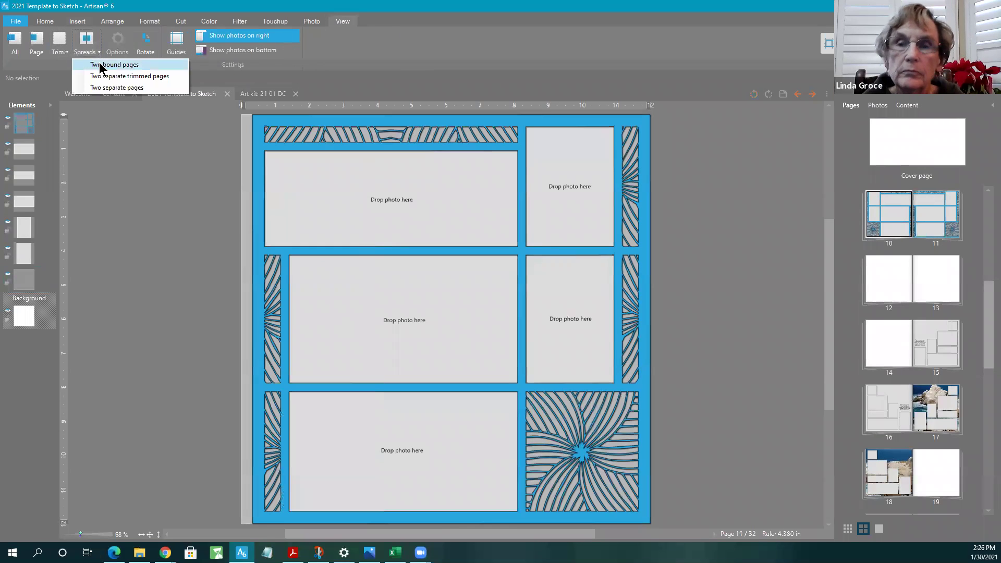
left_click(107, 65)
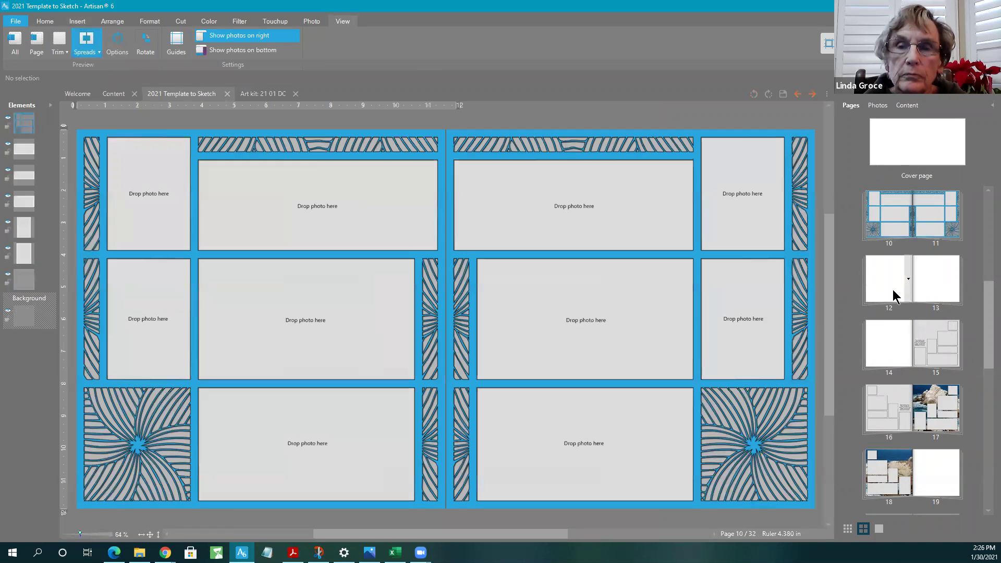
Move blank page 12 behind the ocean photo spread and reopen the page 10 and 11 spread
right_click(894, 290)
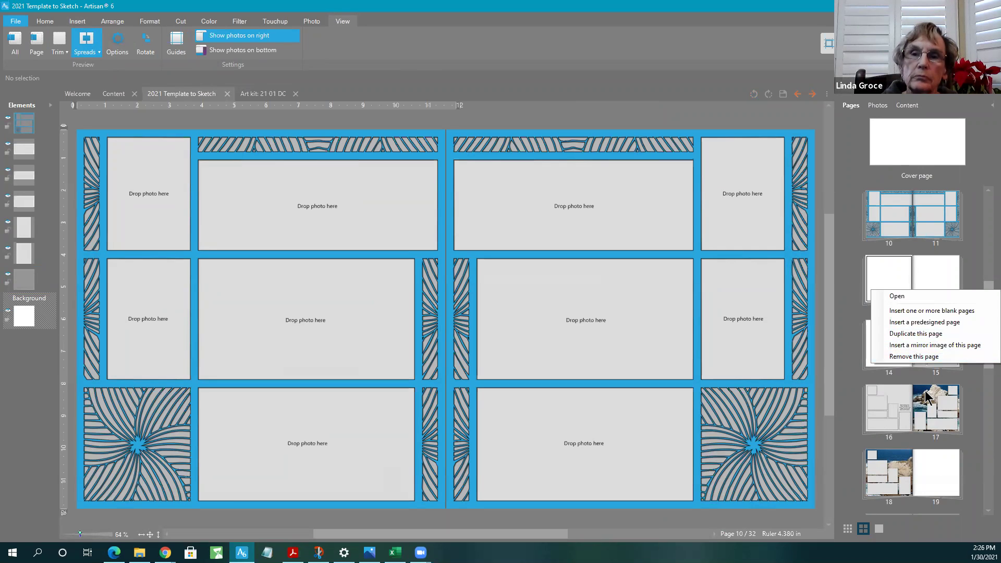
left_click(958, 469)
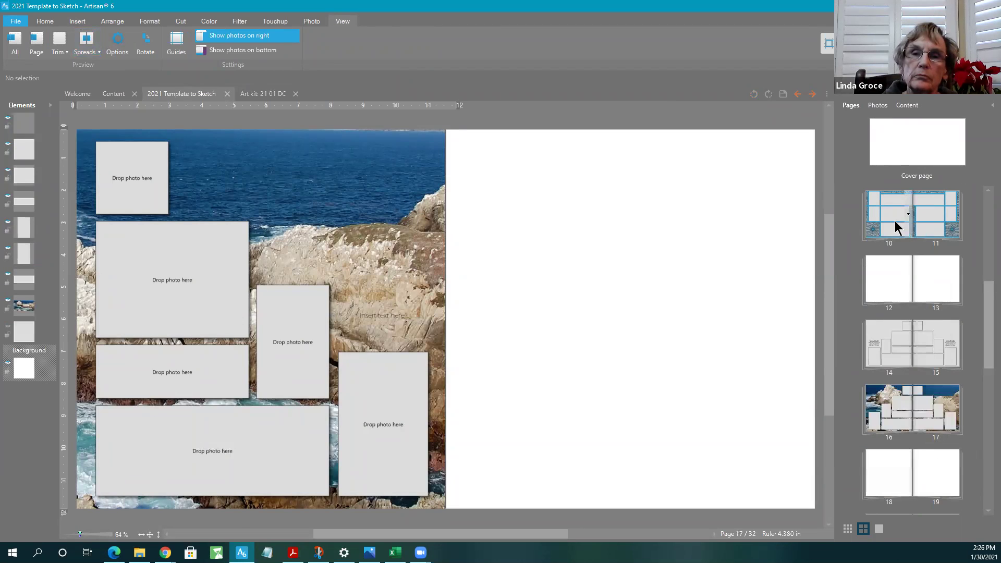
left_click(894, 219)
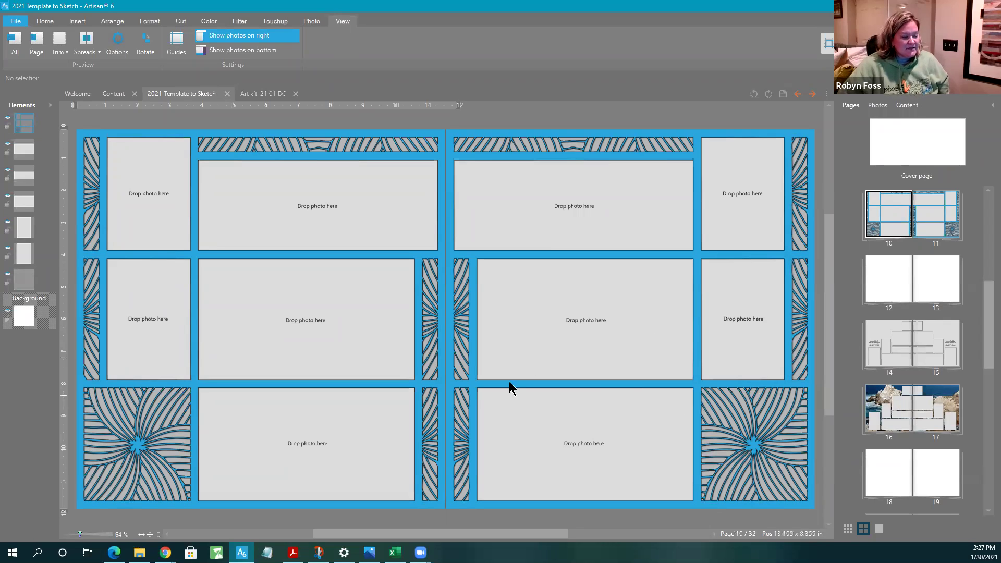
Fill page 10's gray backing square with AGreatFair_Paper 1, keeping the full 12 x 12 paper area
left_click(878, 106)
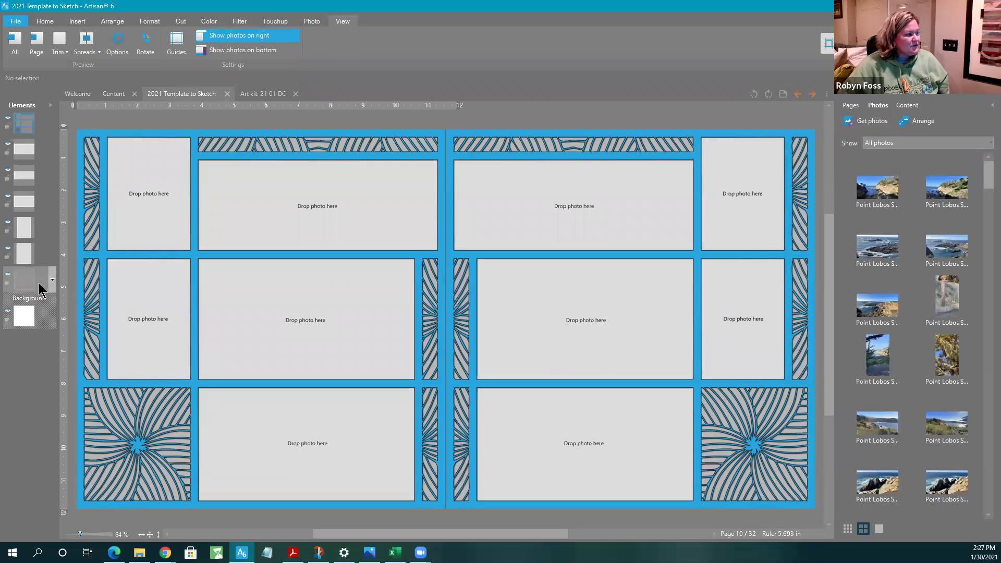
left_click(40, 289)
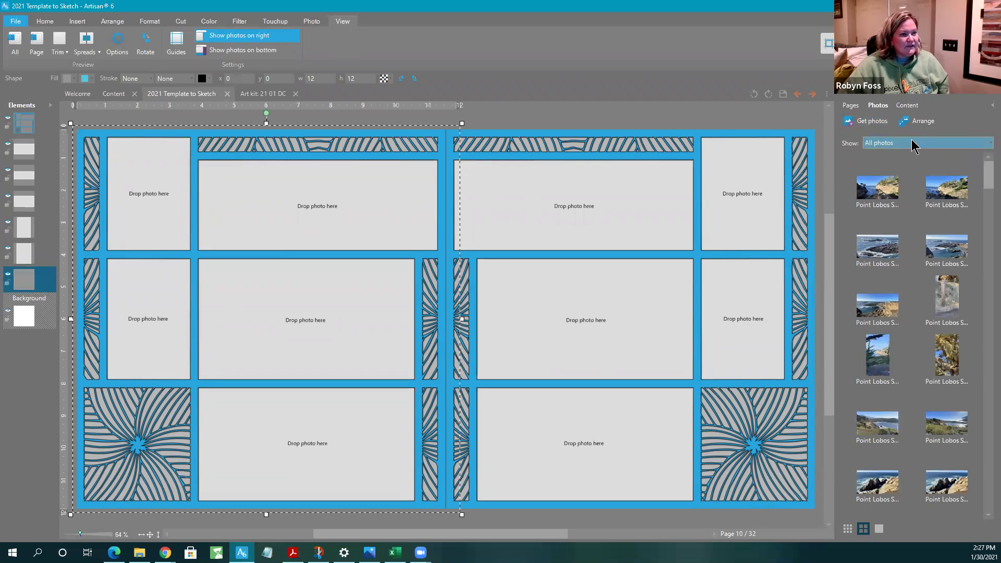
left_click(906, 105)
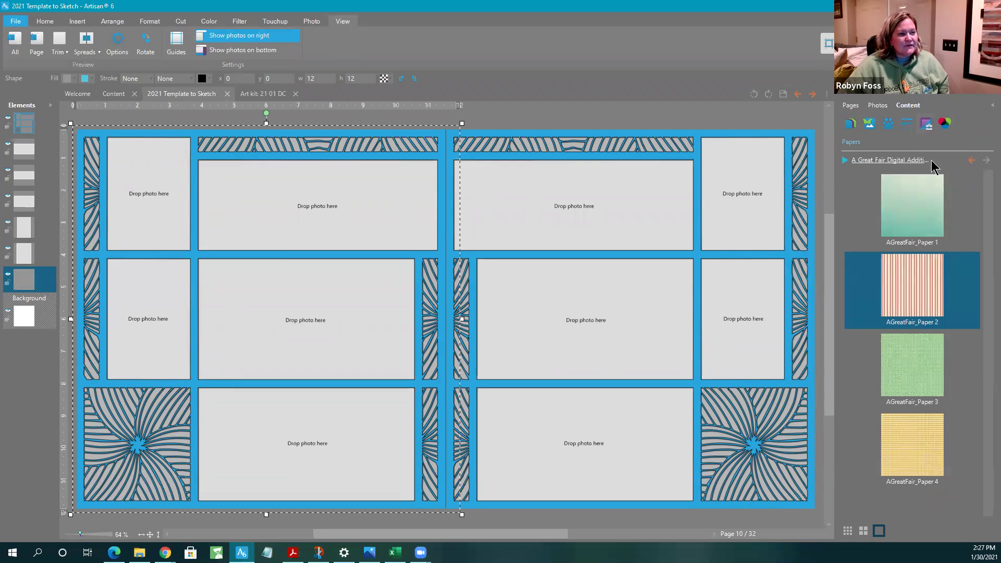
right_click(932, 235)
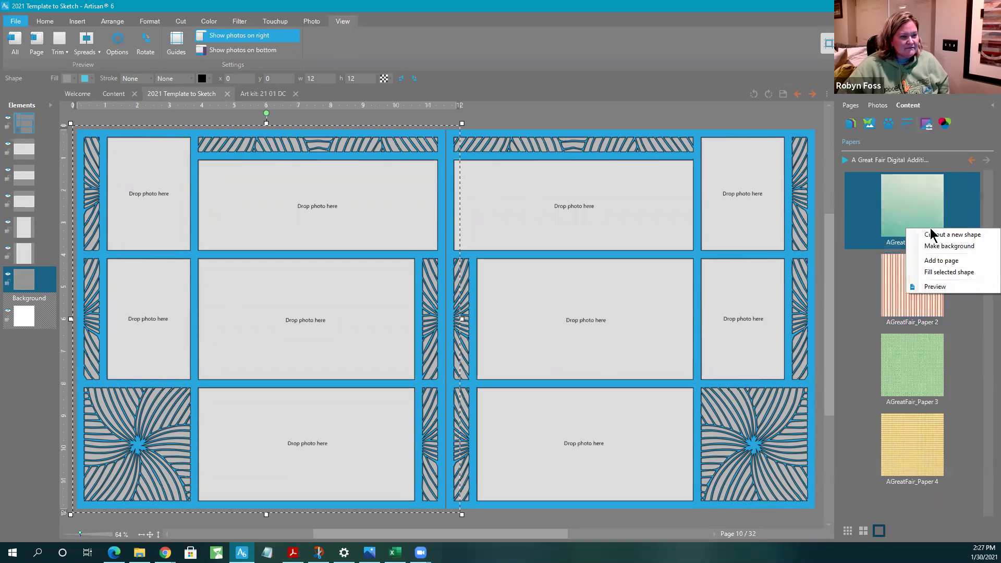
left_click(930, 272)
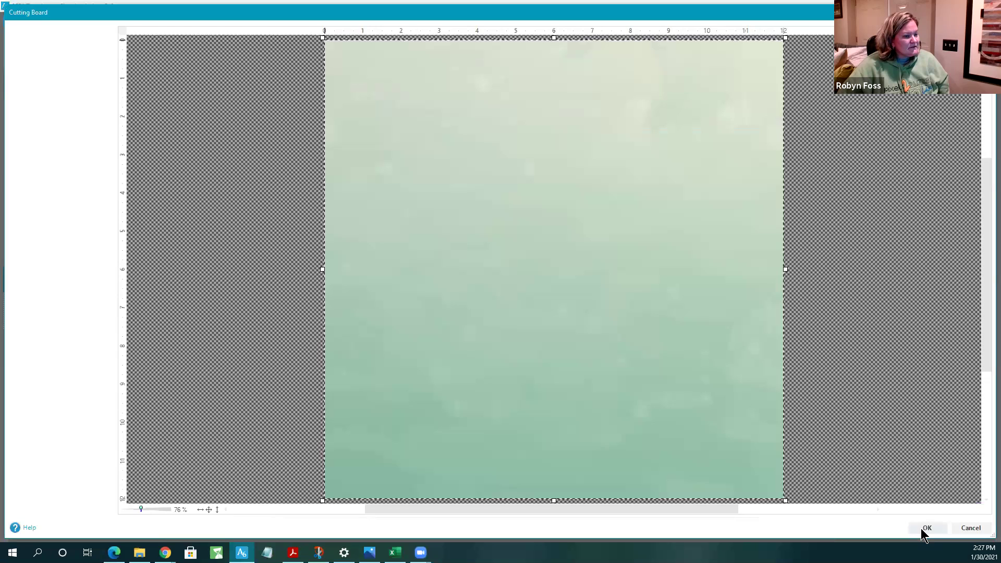
left_click(913, 523)
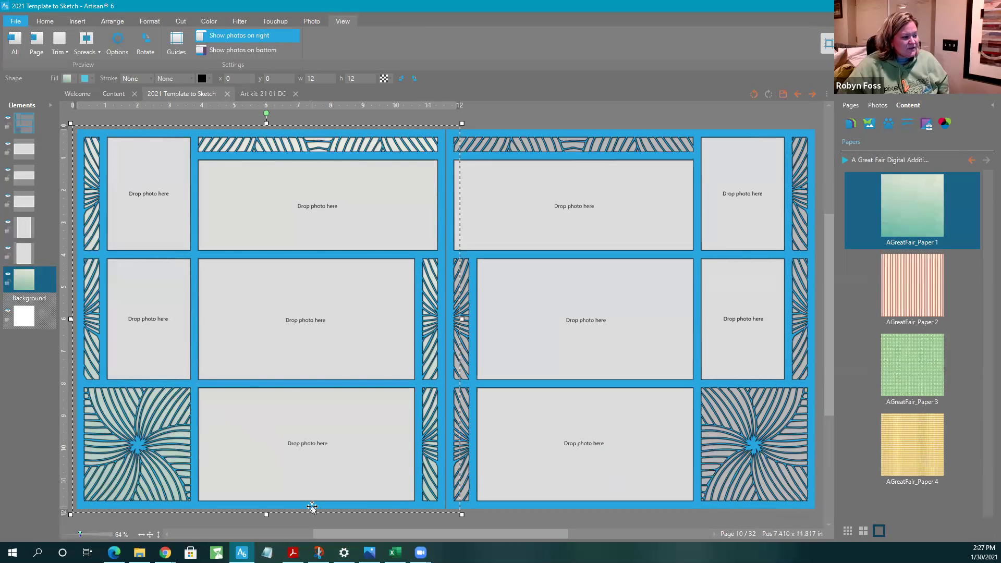
Fill page 10's blue swirl frame with the pale blue KPertiet_Adventuring paper from the CA Road Trip 2020 kit, and save the project
left_click(301, 480)
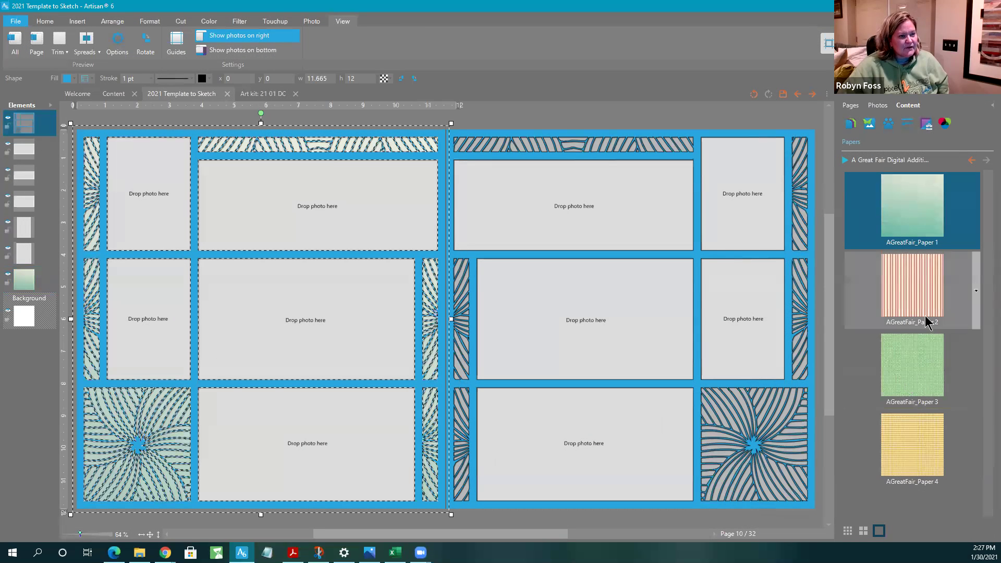
left_click(972, 161)
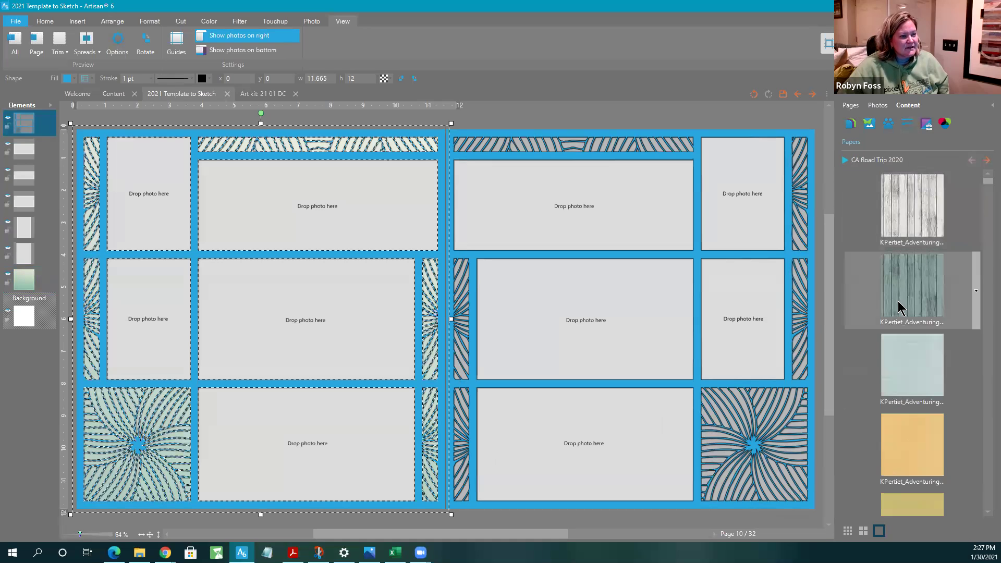
right_click(908, 365)
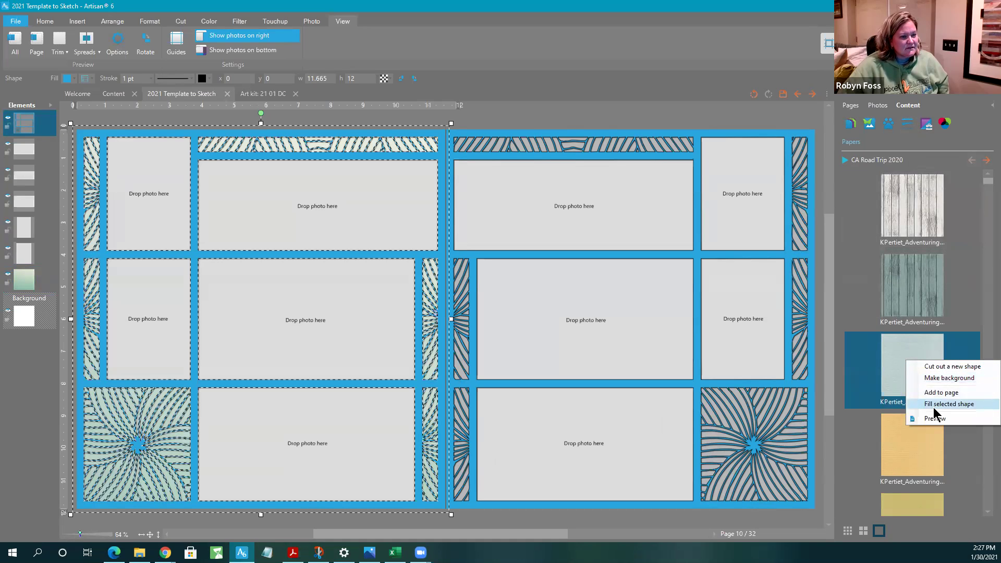
left_click(933, 412)
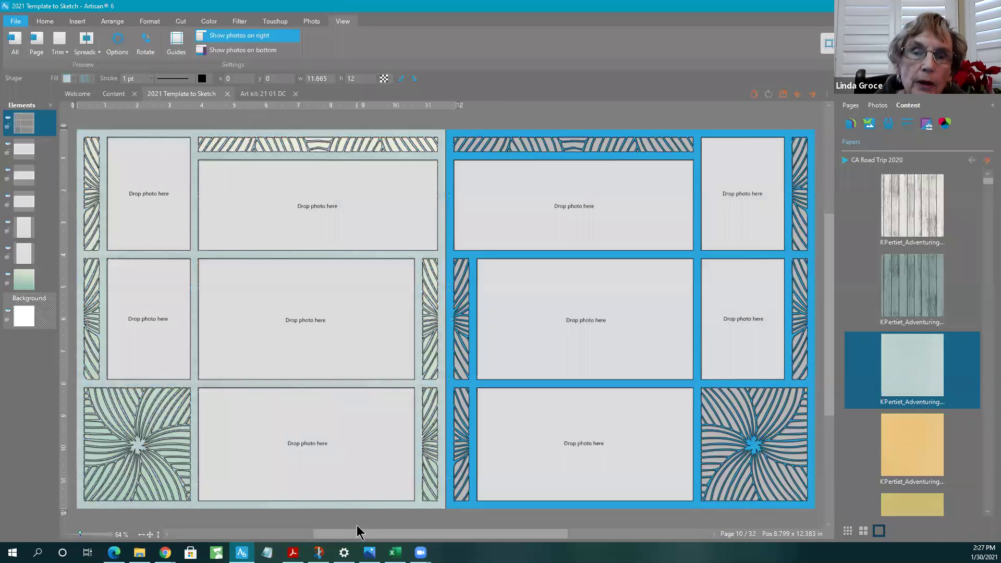
left_click(356, 524)
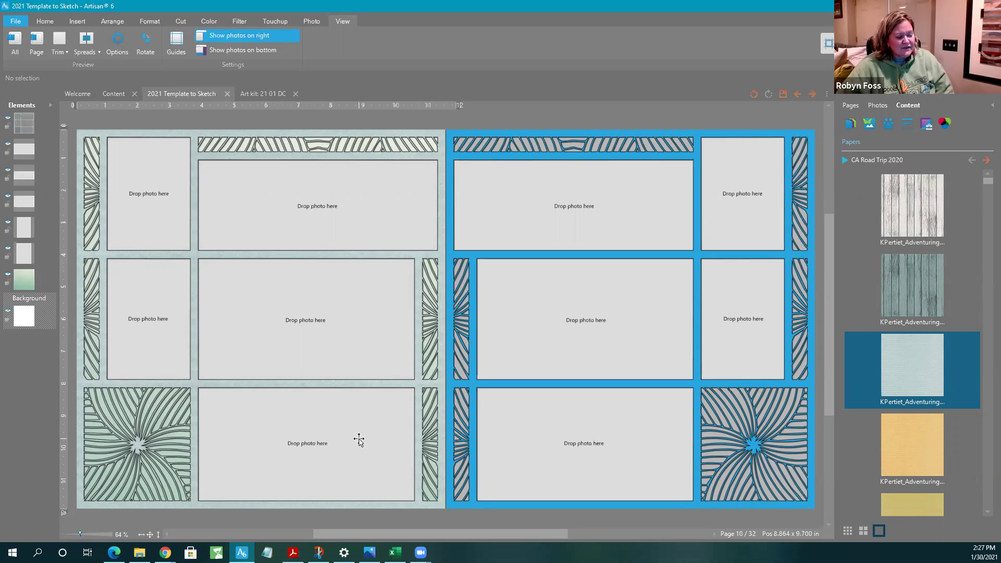
left_click(784, 95)
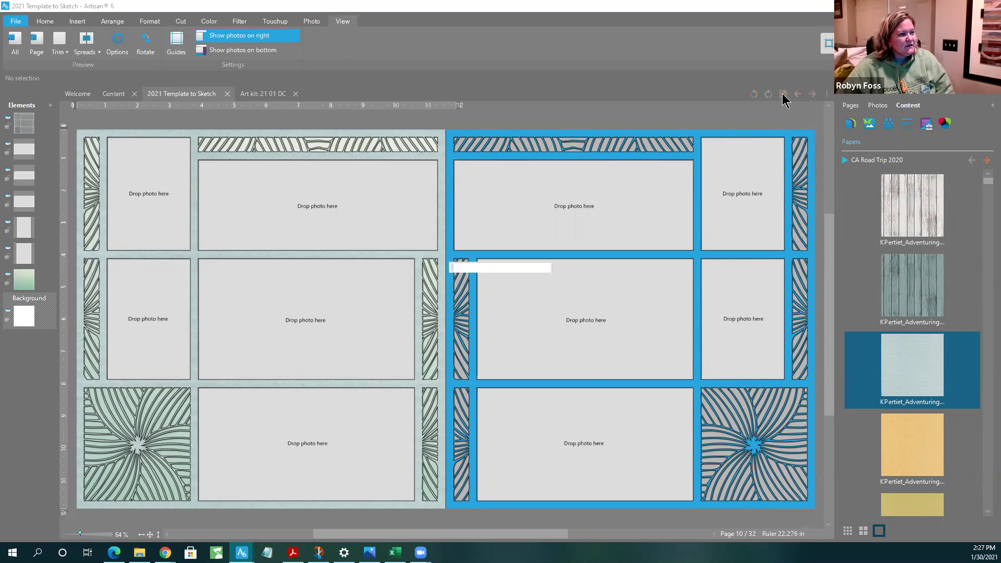
Start inserting the Swirls shape without the swirl pattern from the 21 01 DC kit on blank page 12
left_click(848, 106)
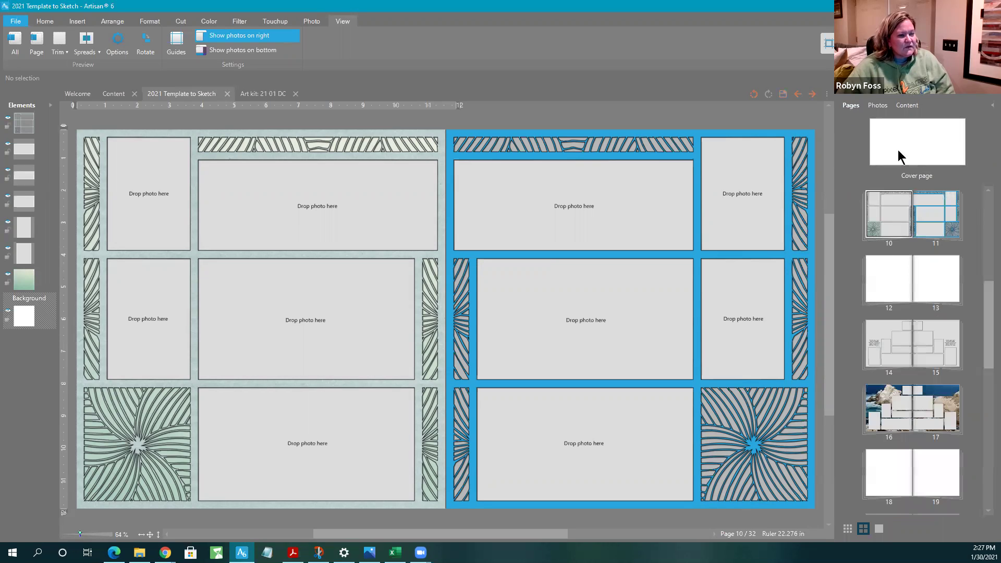
left_click(904, 106)
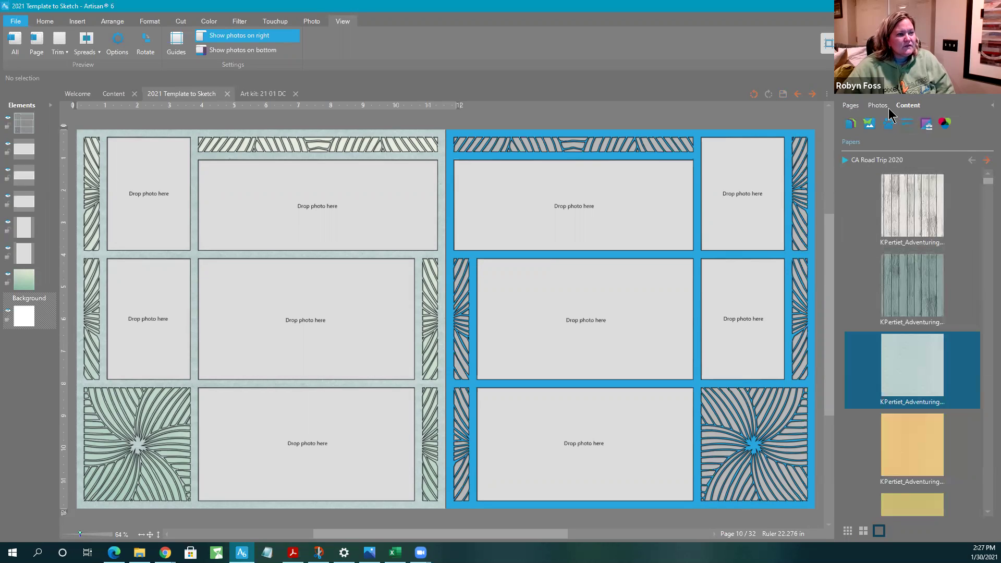
left_click(813, 95)
left_click(814, 96)
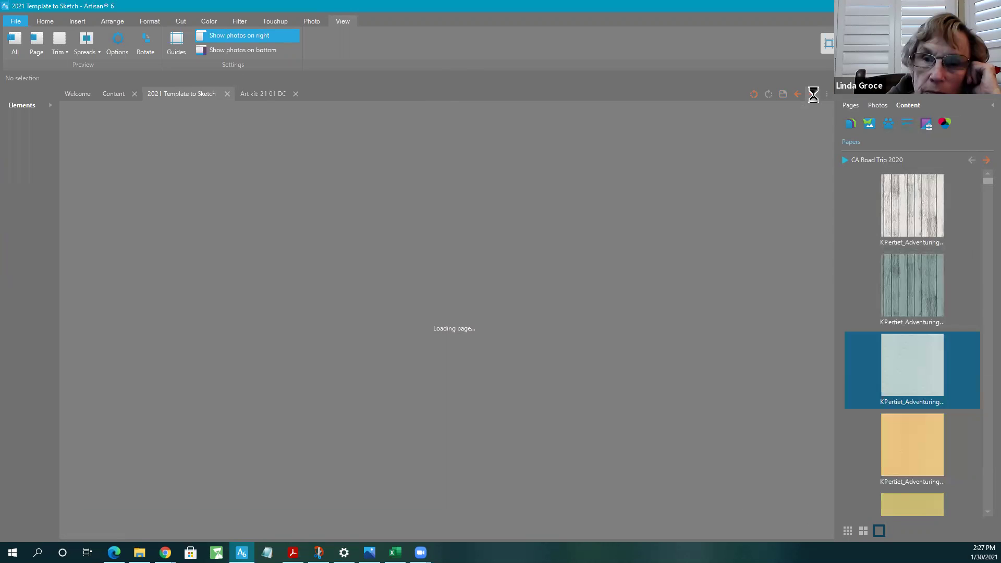
left_click(888, 123)
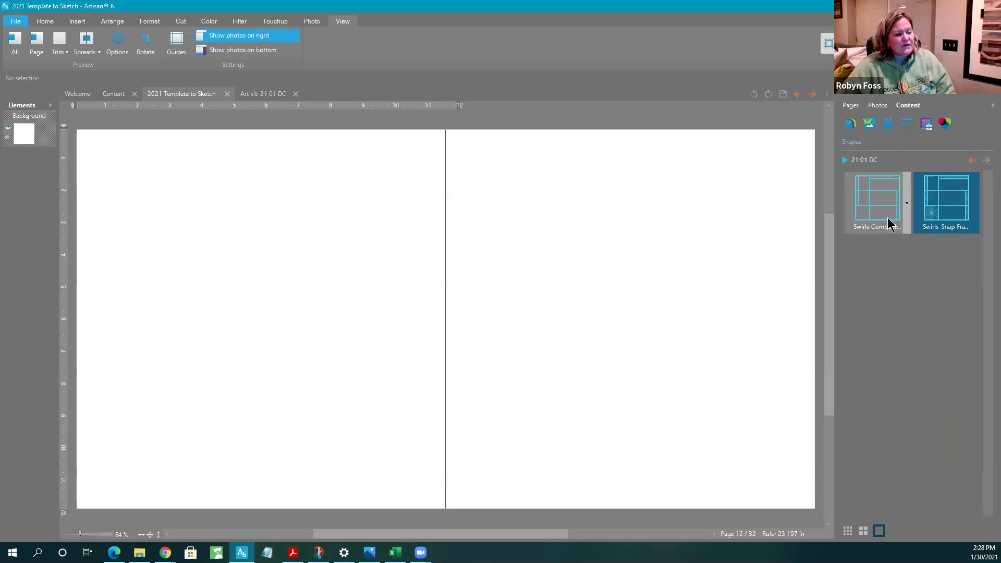
right_click(897, 205)
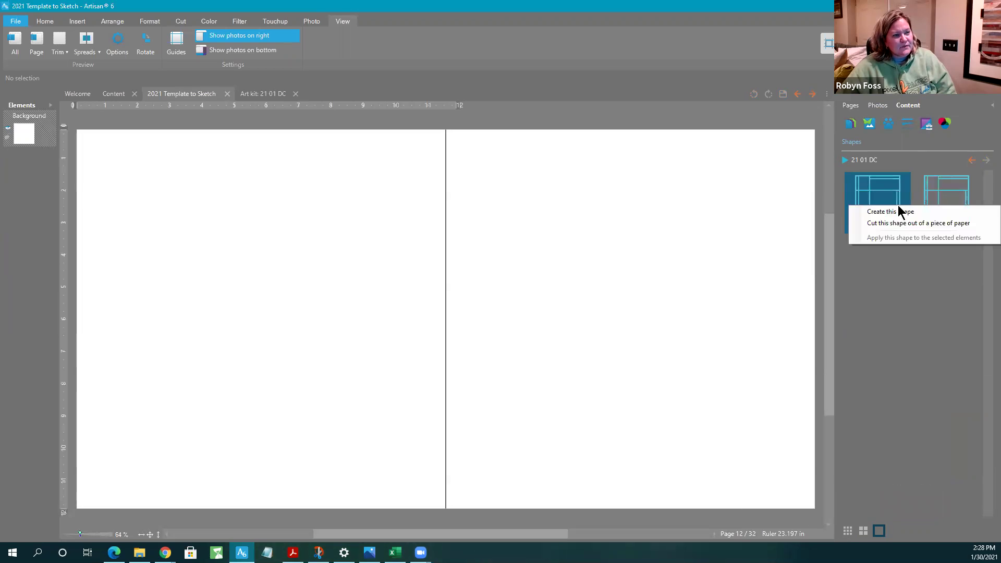
left_click(898, 210)
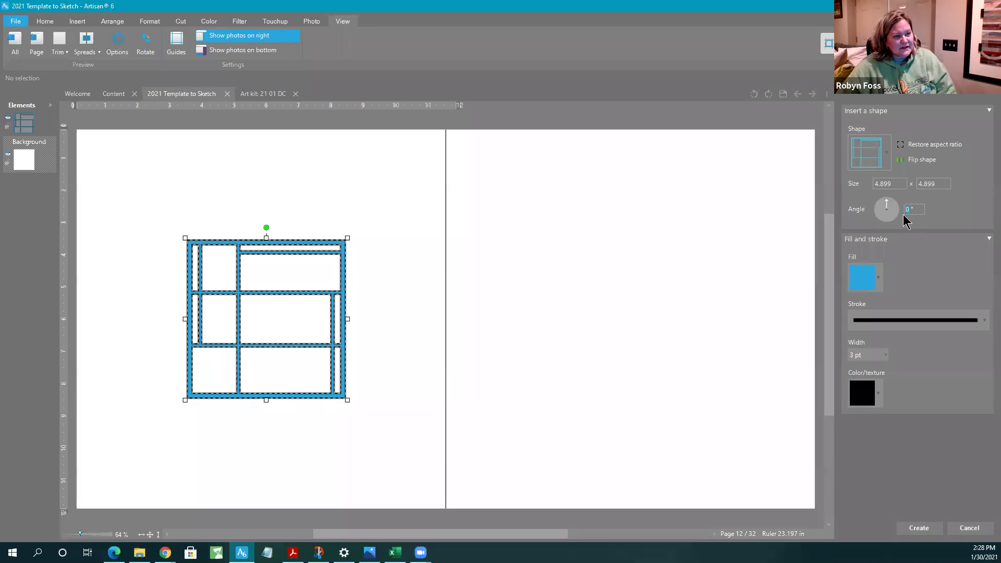
Try the frame shape at a 90° angle, shift it toward the page's upper left, and restore its angle to 0°
type("90")
key("Return")
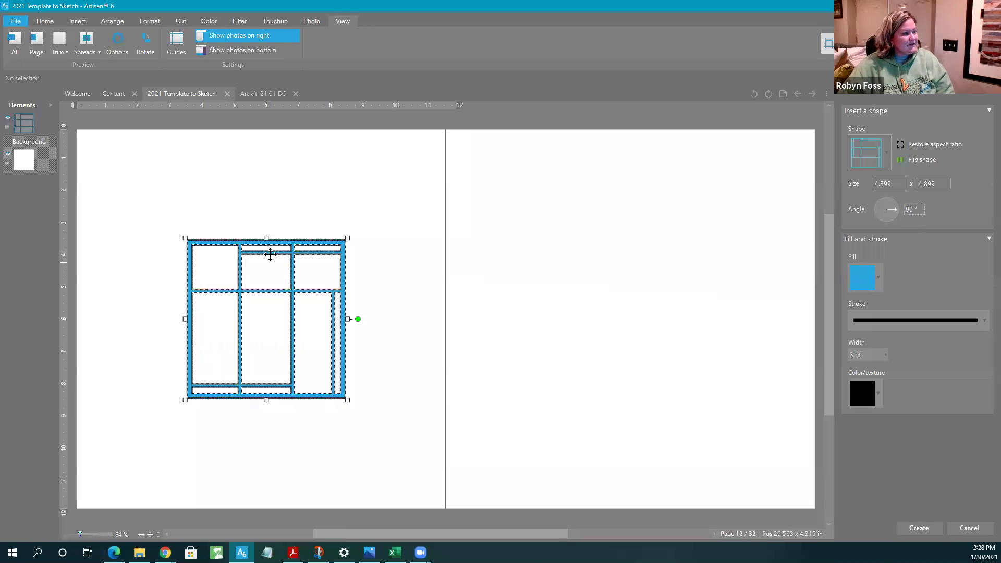
left_click_drag(234, 293, 172, 207)
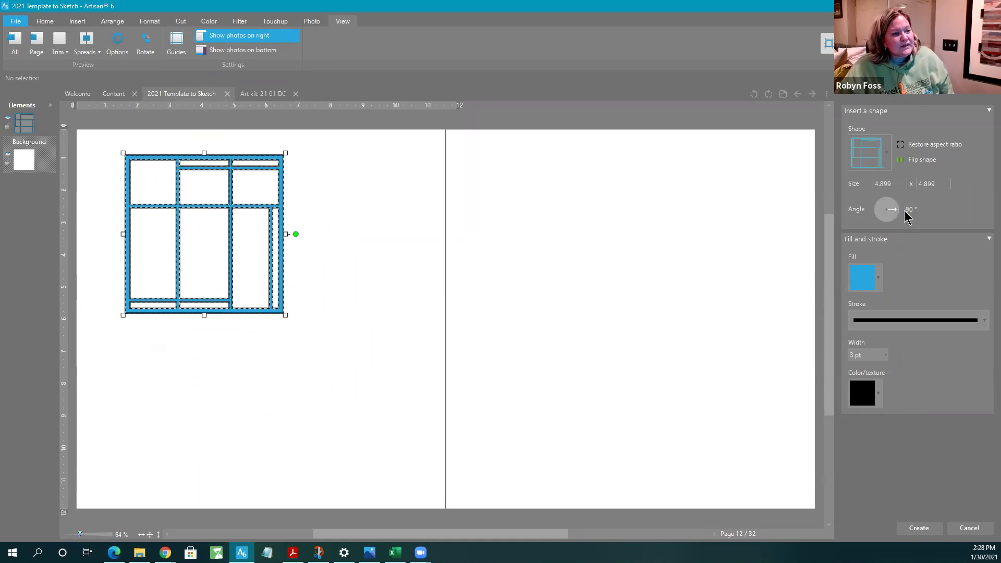
double_click(920, 209)
type("0")
key("Return")
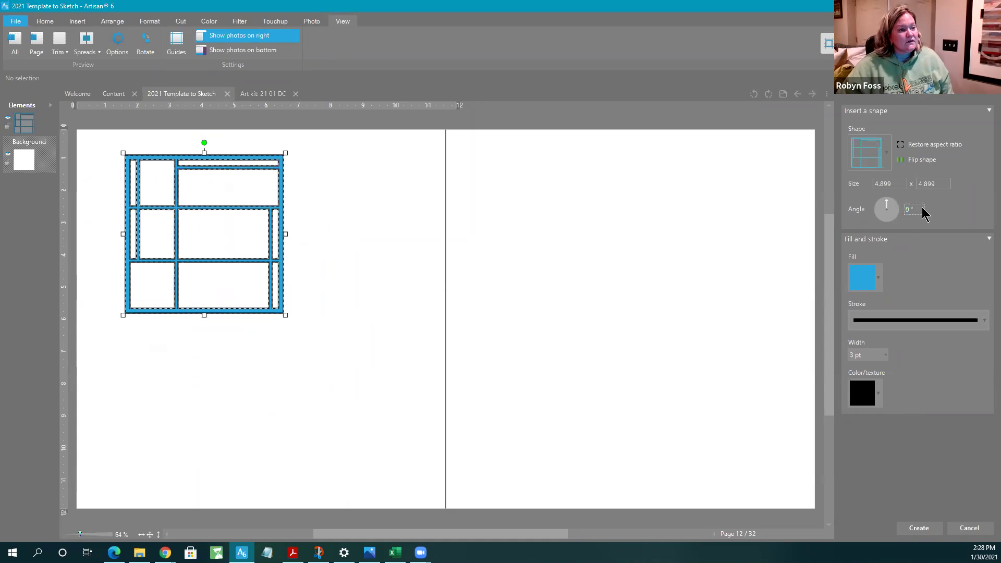
Flip the frame shape horizontally and move it slightly down and to the right on page 12
left_click(924, 160)
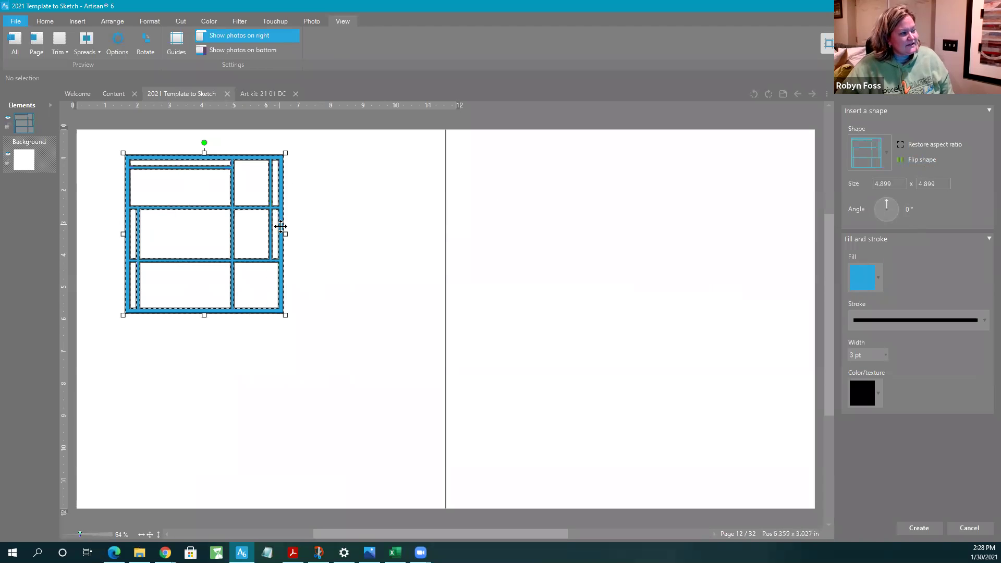
left_click_drag(282, 227, 311, 243)
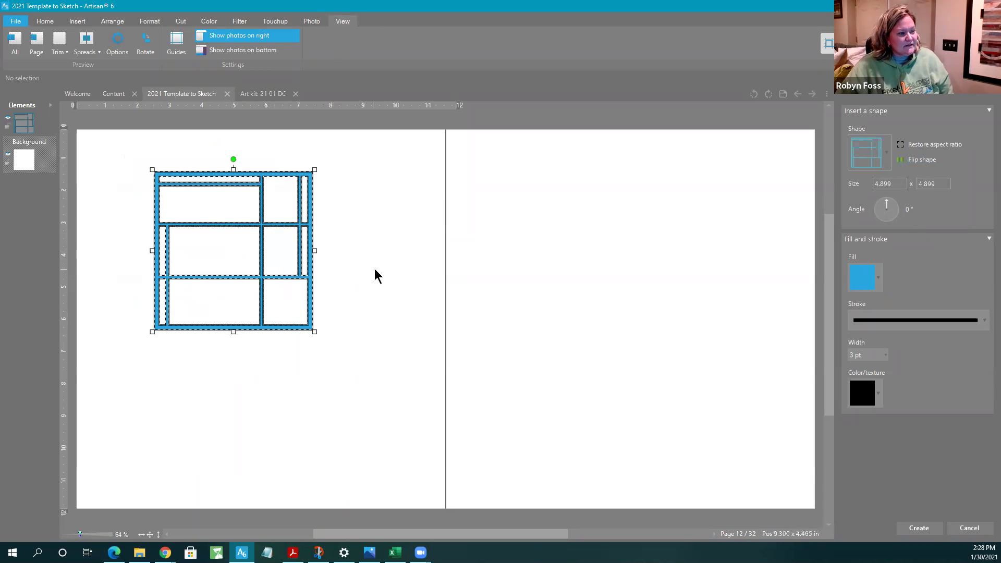